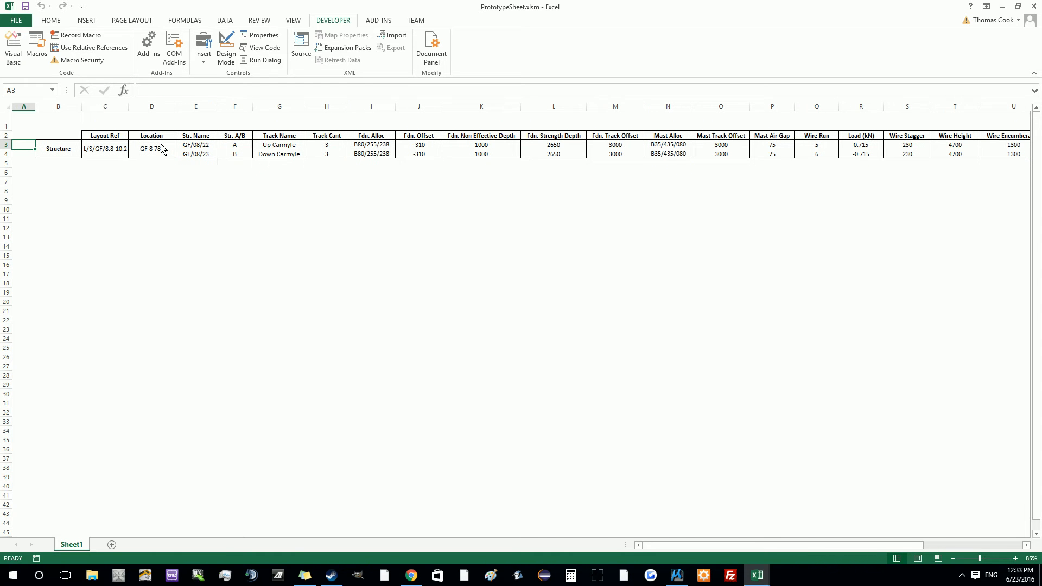
Review the Location, Str. Name and Str. A/B entries in the structure rows of the sheet.
key(Right)
key(Right)
key(Right)
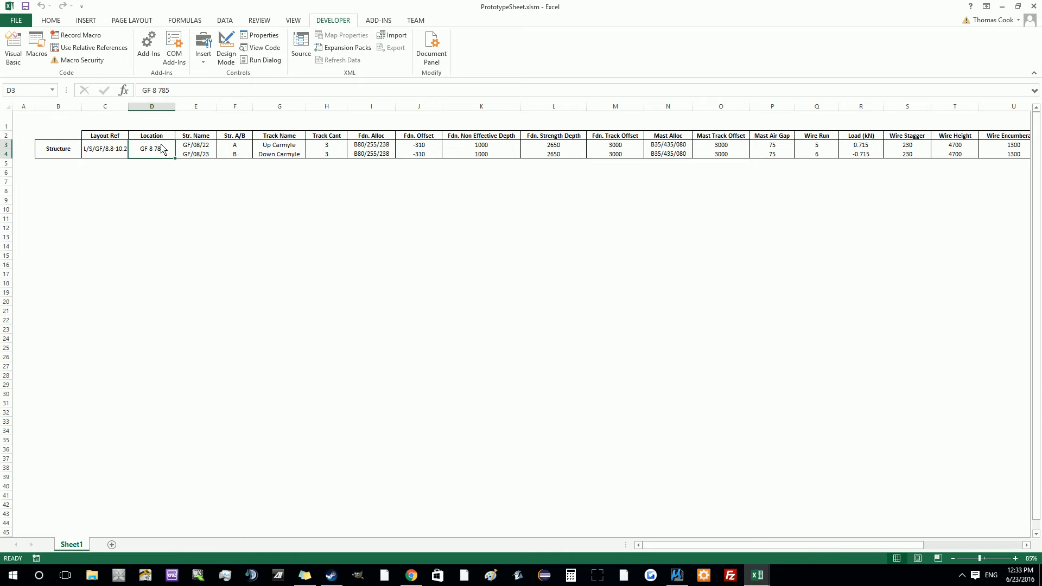
key(Right)
key(Right)
key(Left)
key(Down)
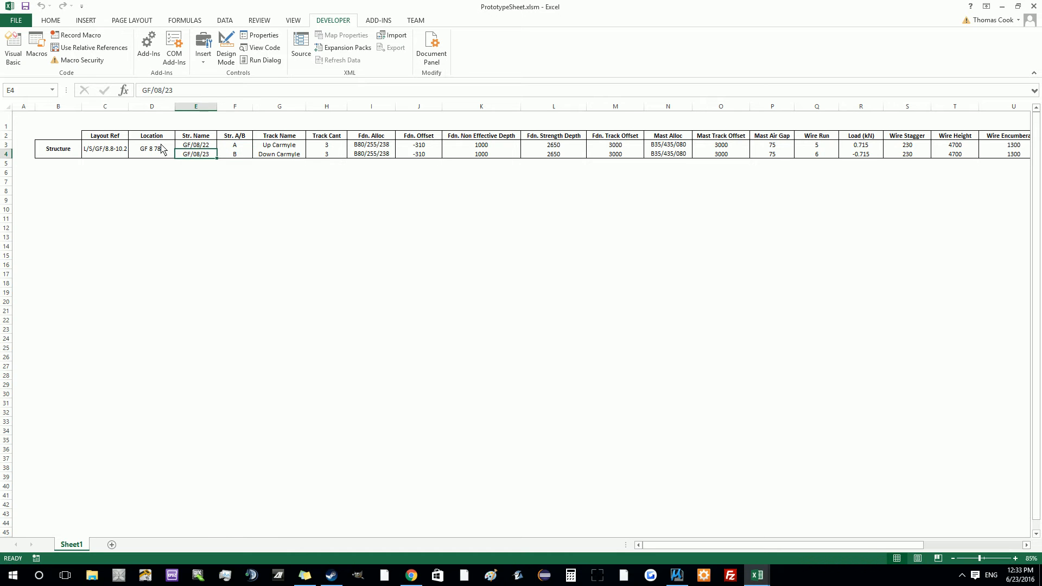
key(Left)
key(Right)
key(Right)
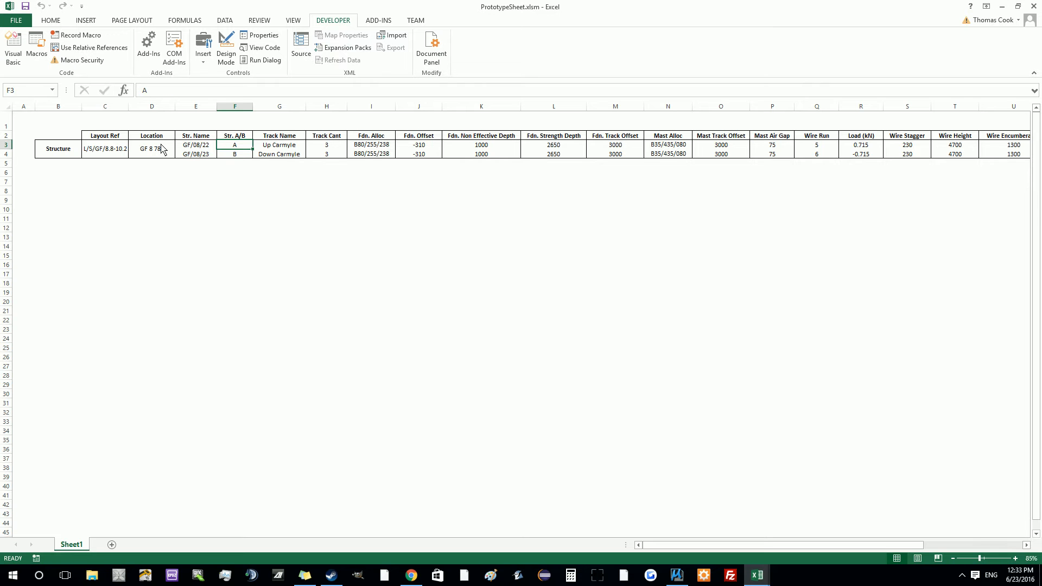
Review the remaining structure columns from Track Name through Cantilever Allocation to the Create checkbox and the empty rows beneath.
key(Right)
key(Right)
key(Right)
key(Right)
key(Right)
key(Right)
key(Right)
key(Right)
key(Right)
key(Right)
key(Right)
key(Right)
key(Right)
key(Right)
key(Right)
key(Right)
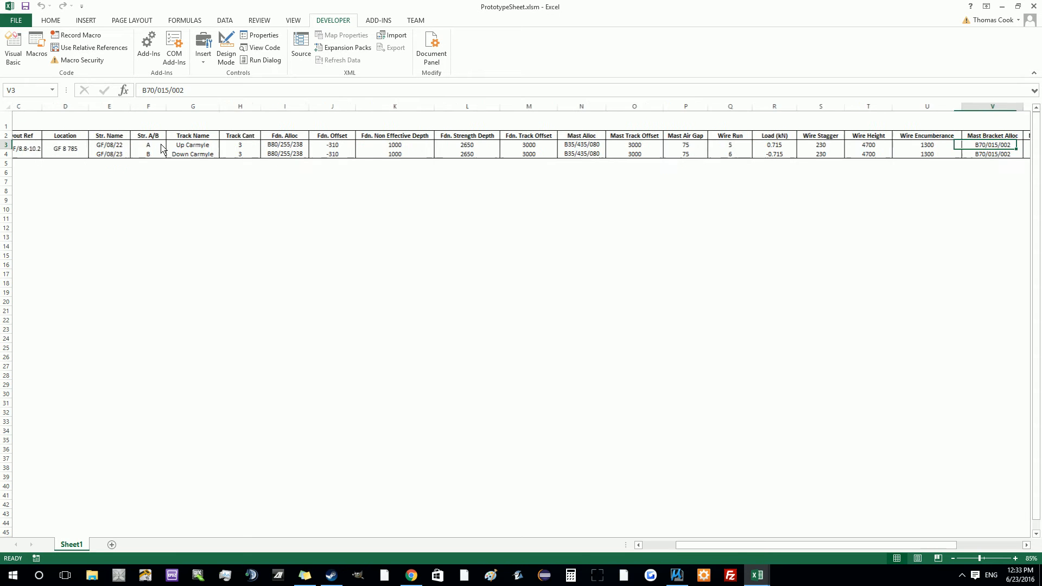
key(Right)
key(Right)
key(Right)
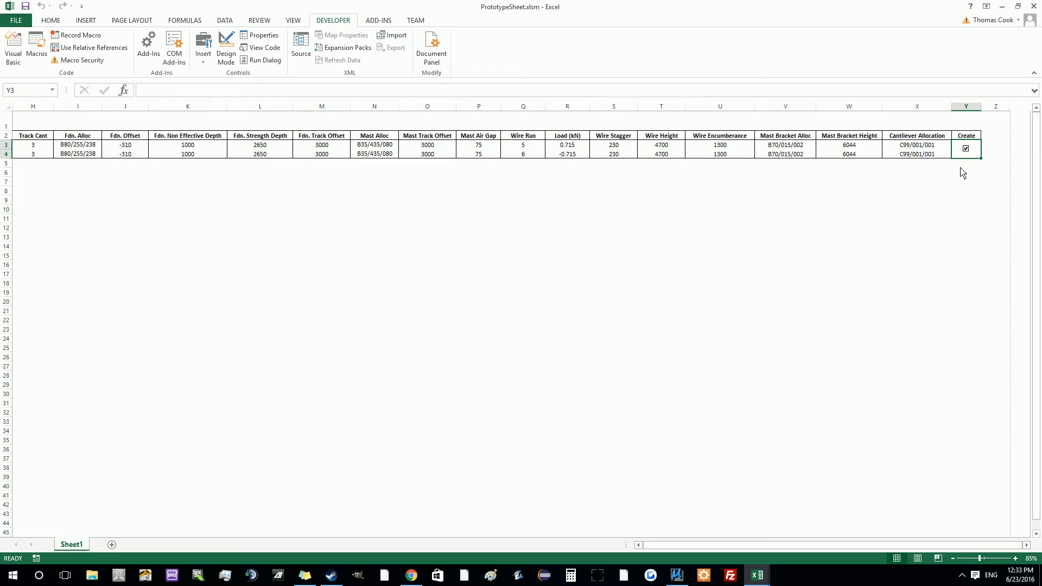
mouse_move(964, 164)
mouse_down()
mouse_move(251, 173)
mouse_move(30, 163)
mouse_move(3, 173)
mouse_move(96, 486)
mouse_move(116, 501)
mouse_move(272, 507)
mouse_move(691, 205)
mouse_move(1040, 182)
mouse_move(965, 171)
mouse_up()
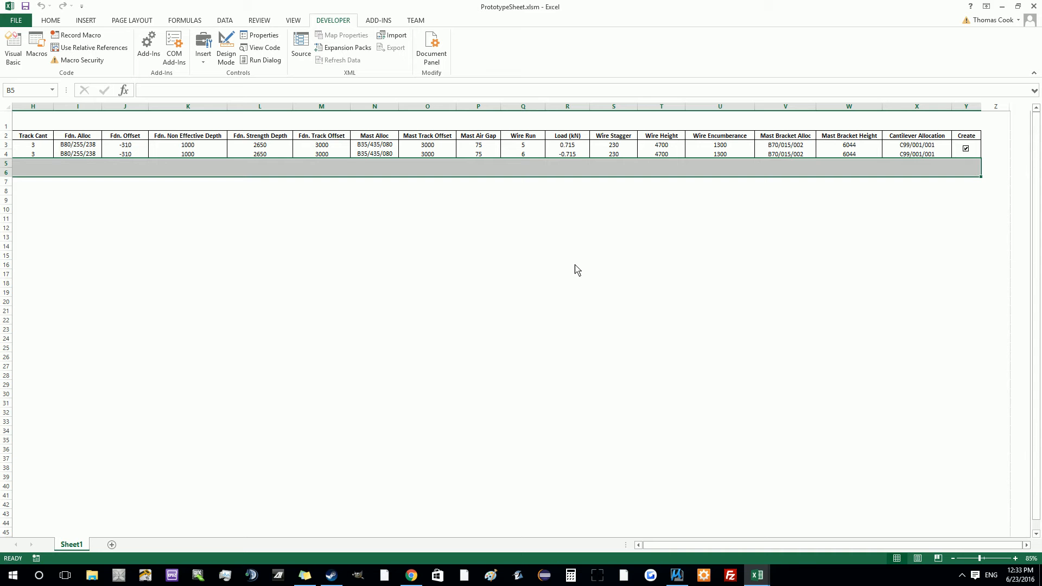
Run the workbook's Main macro from the Visual Basic editor to generate the cross-section drawing in MicroStation.
click(10, 43)
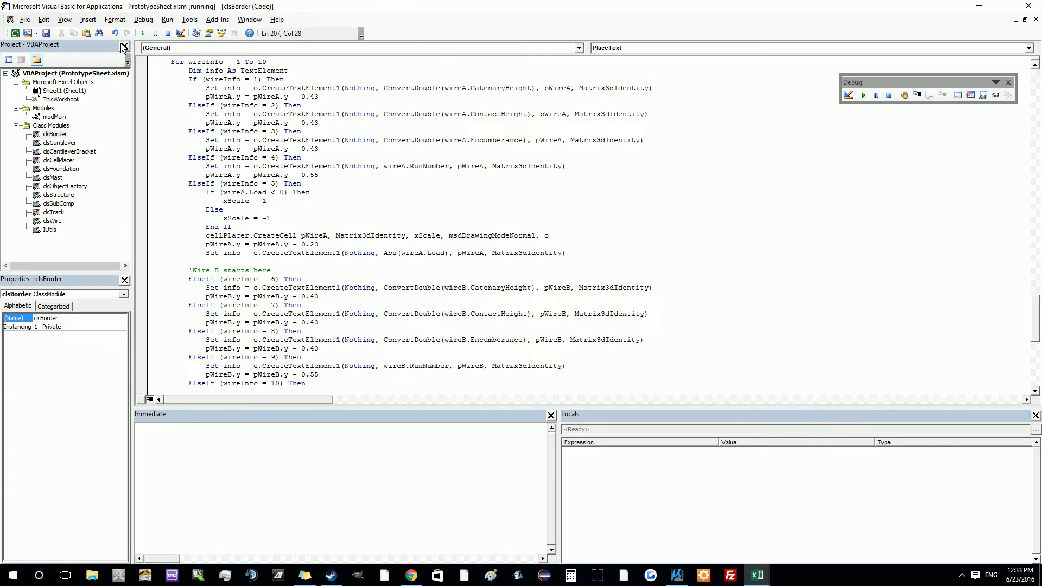
click(144, 34)
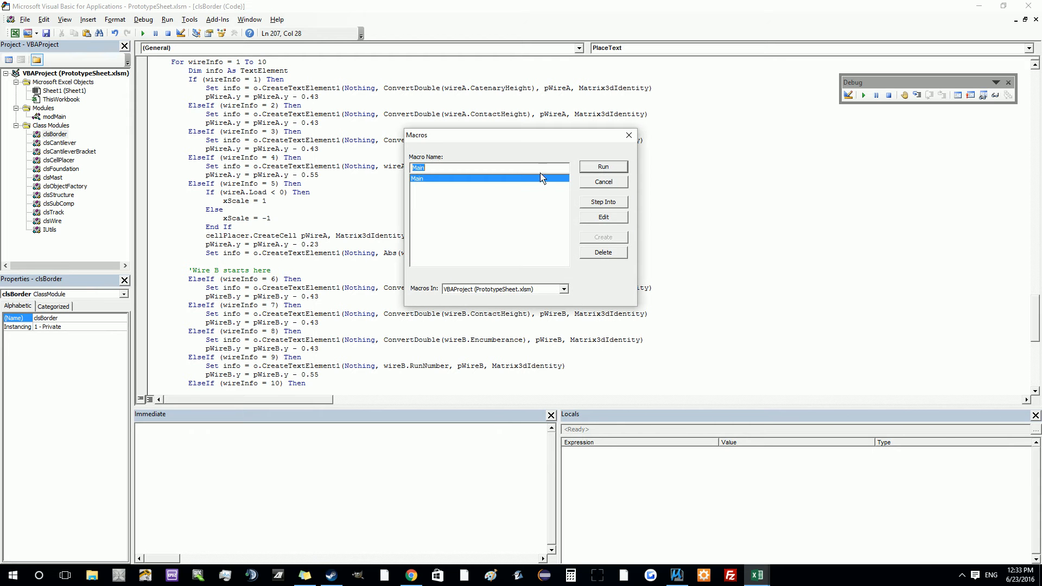
click(601, 171)
right_click(677, 575)
click(665, 553)
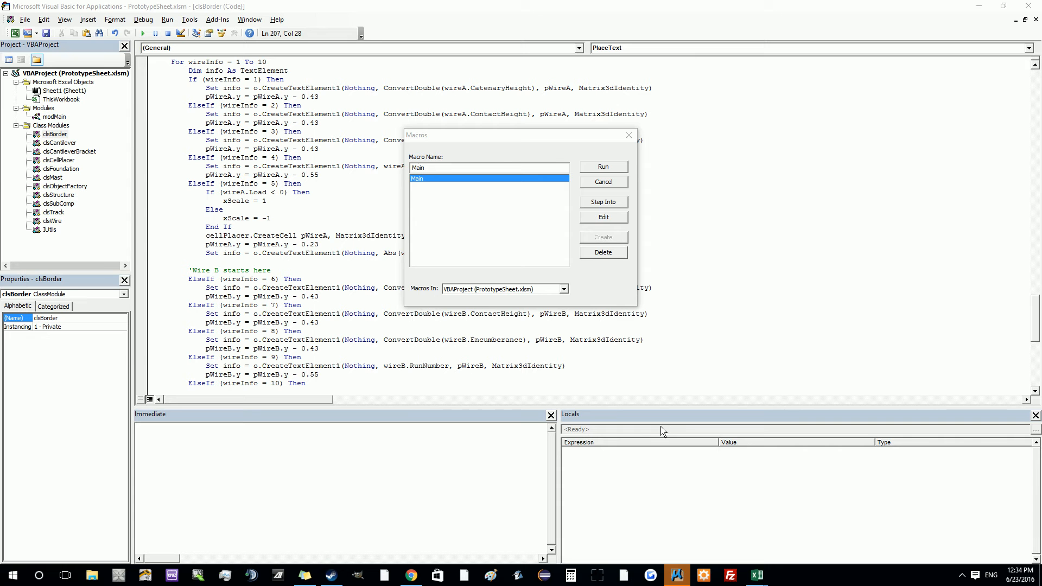
click(623, 169)
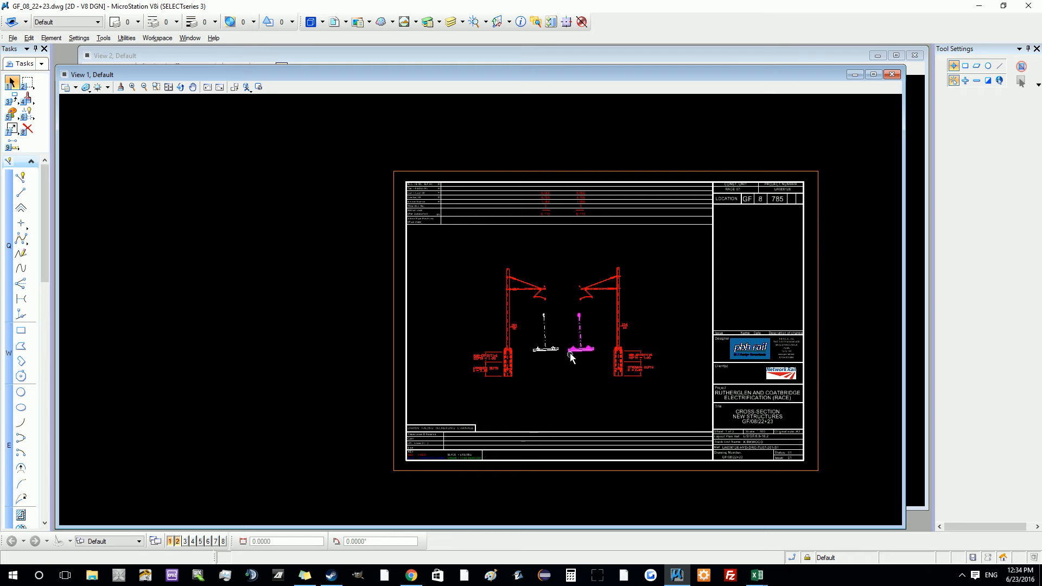
Examine the wire height, encumbrance, run number and radial load values in the generated cross-section's upper table.
scroll(780, 198, up, 1)
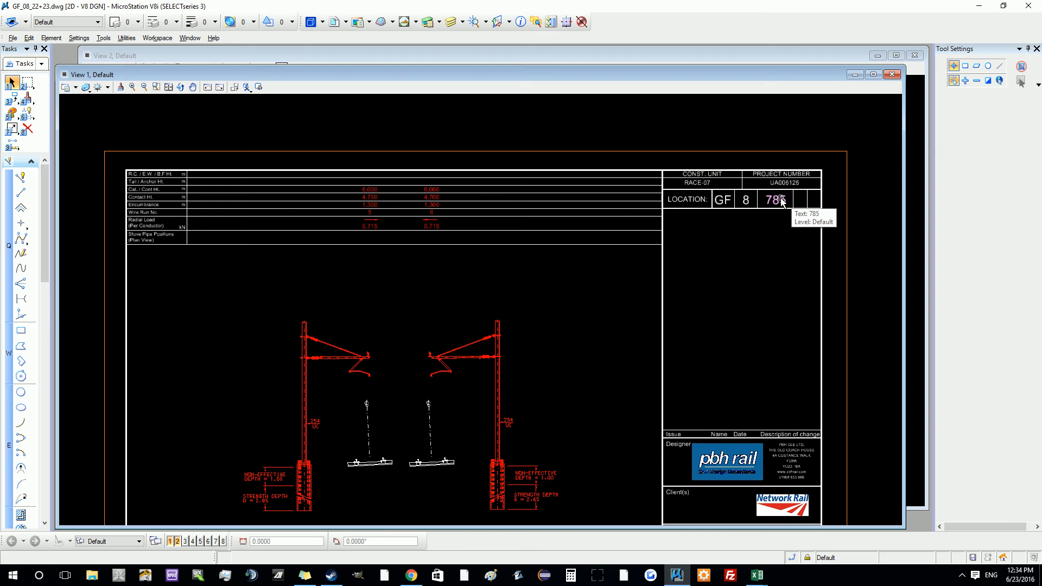
scroll(510, 201, down, 1)
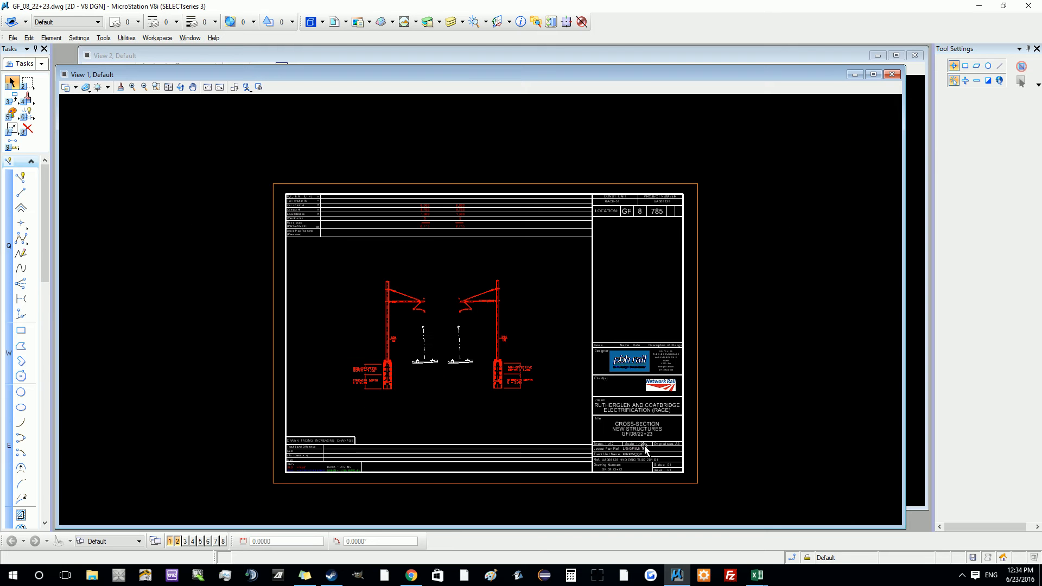
scroll(441, 266, up, 1)
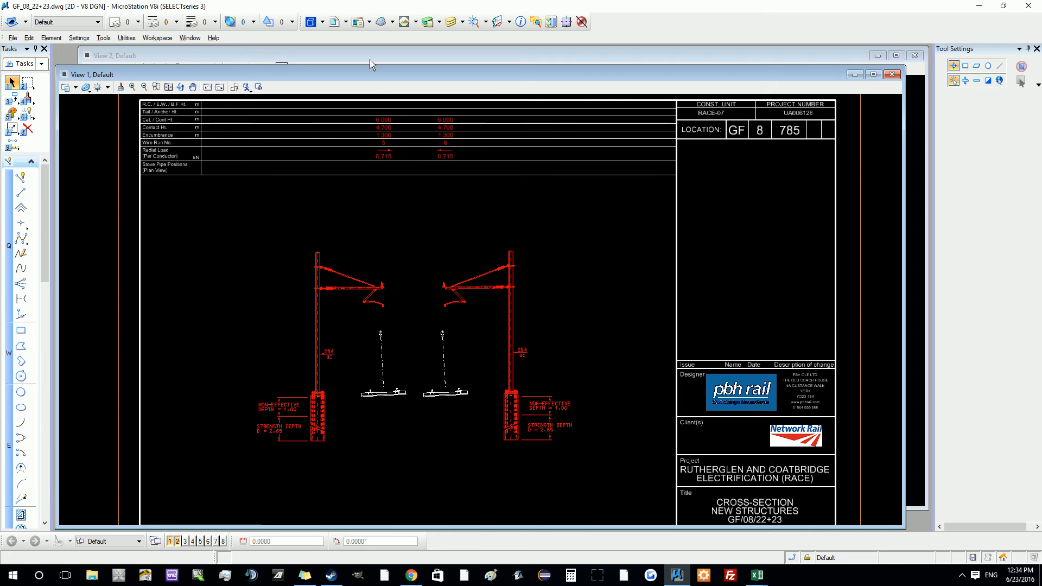
scroll(380, 121, up, 1)
scroll(380, 121, up, 1)
scroll(472, 166, up, 1)
scroll(489, 178, up, 1)
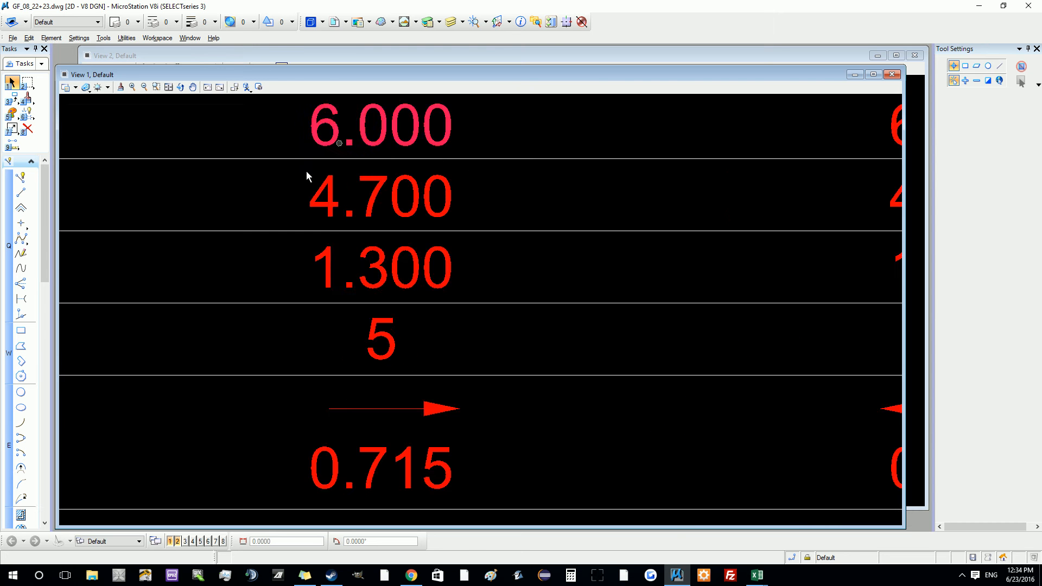
scroll(299, 163, down, 1)
drag(275, 100, 781, 451)
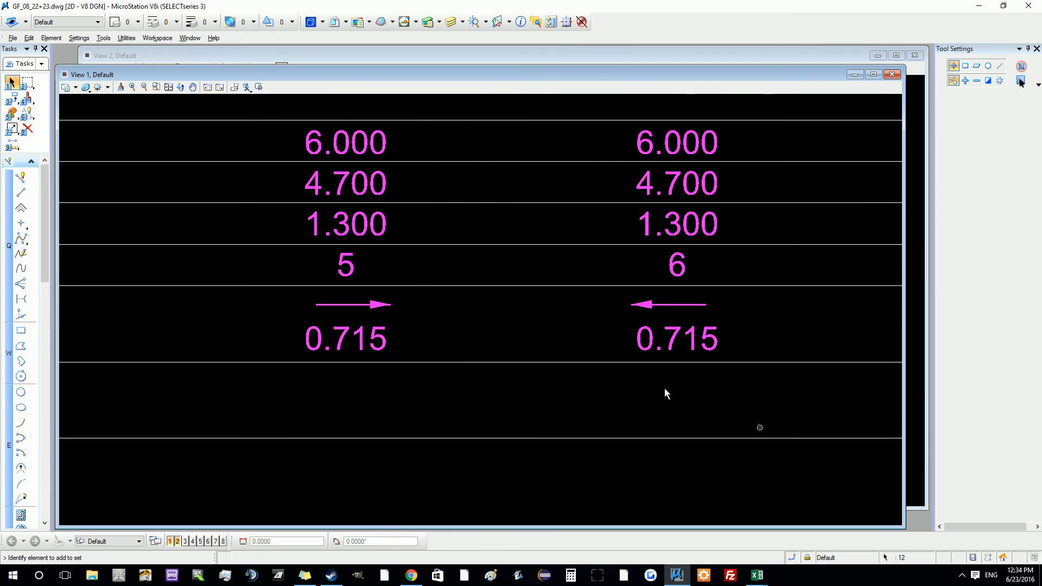
scroll(251, 259, down, 1)
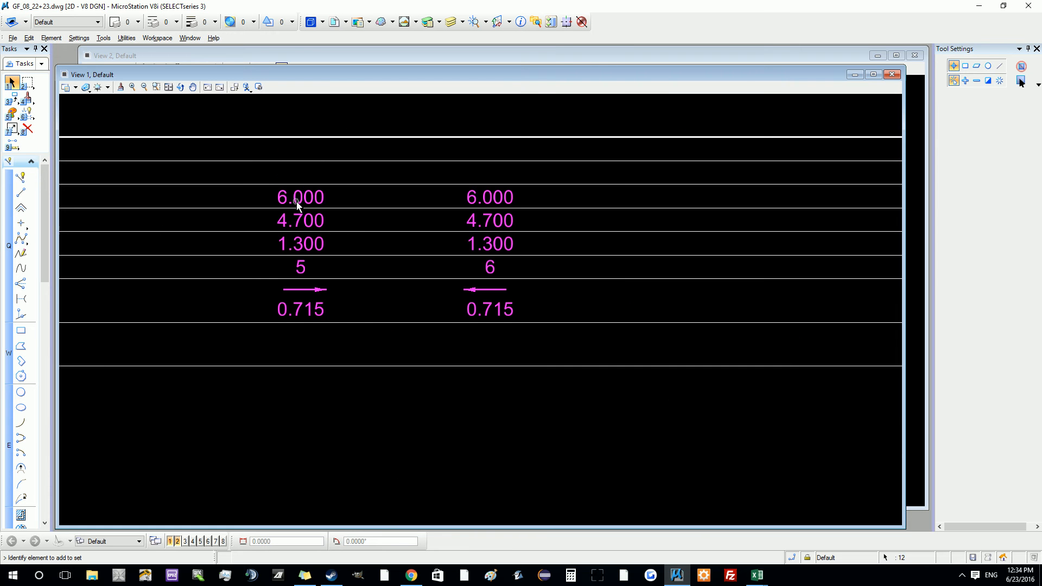
Compare the wire data columns with the cantilevers and tracks below, and check the sheet's location boxes.
scroll(383, 393, down, 1)
scroll(409, 211, down, 2)
scroll(303, 340, up, 2)
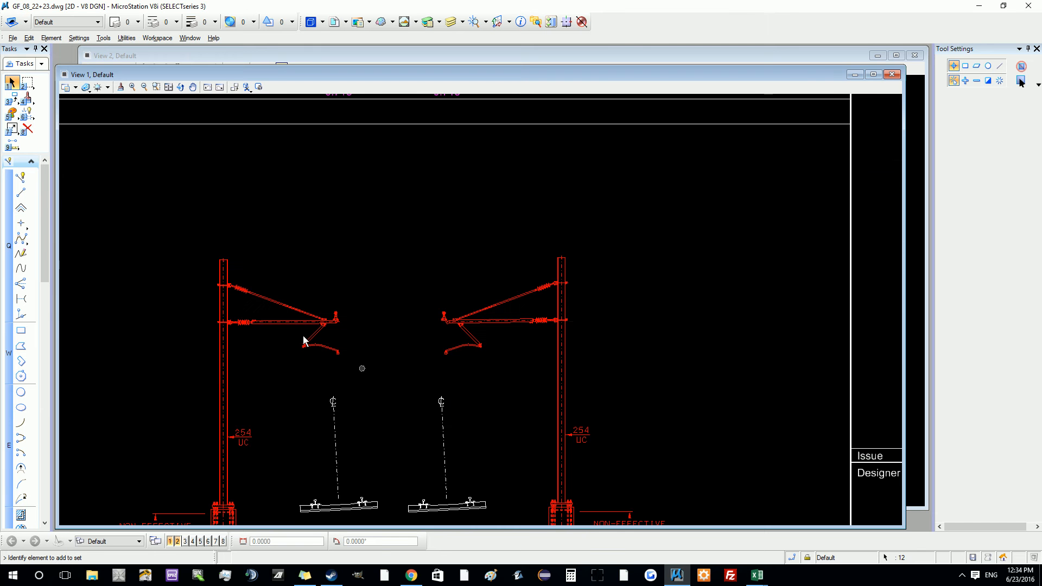
scroll(501, 418, down, 4)
scroll(445, 205, up, 4)
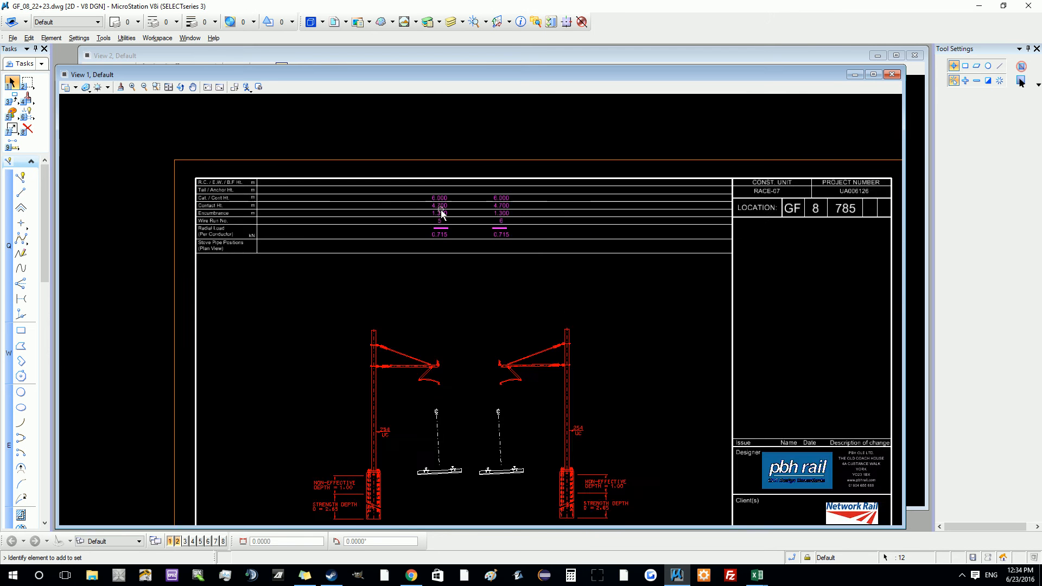
scroll(445, 205, down, 4)
scroll(830, 225, up, 4)
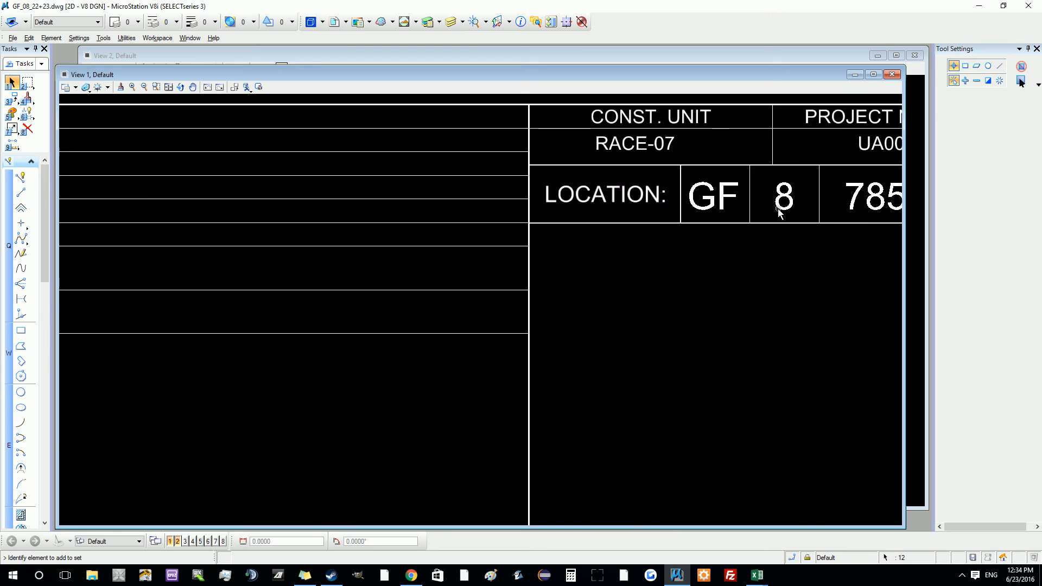
scroll(625, 198, down, 1)
scroll(838, 202, down, 4)
scroll(735, 201, up, 4)
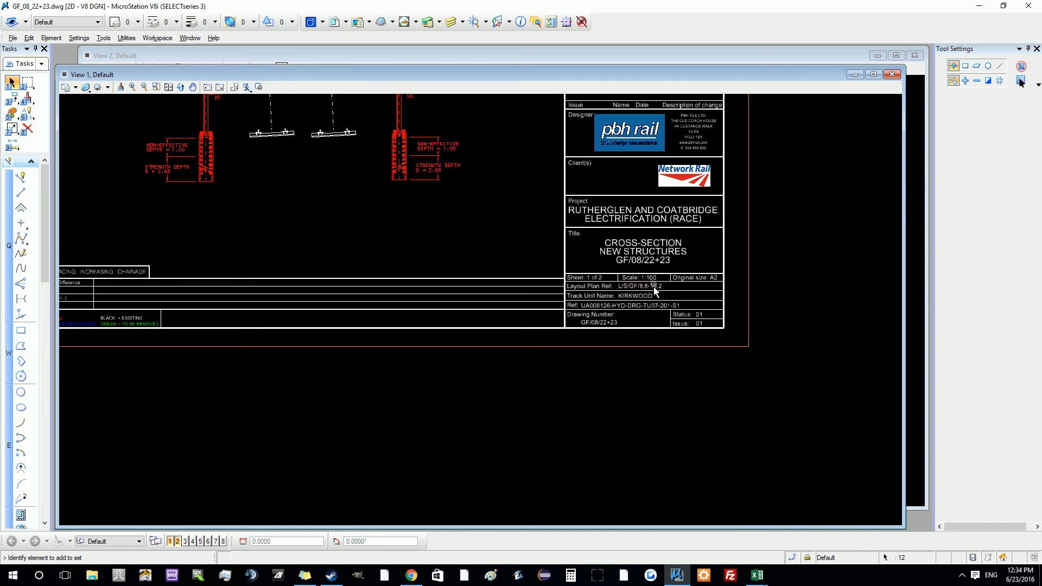
Inspect the title block's layout plan reference, track unit name, Ref, Status and Issue texts.
scroll(654, 288, up, 3)
click(618, 318)
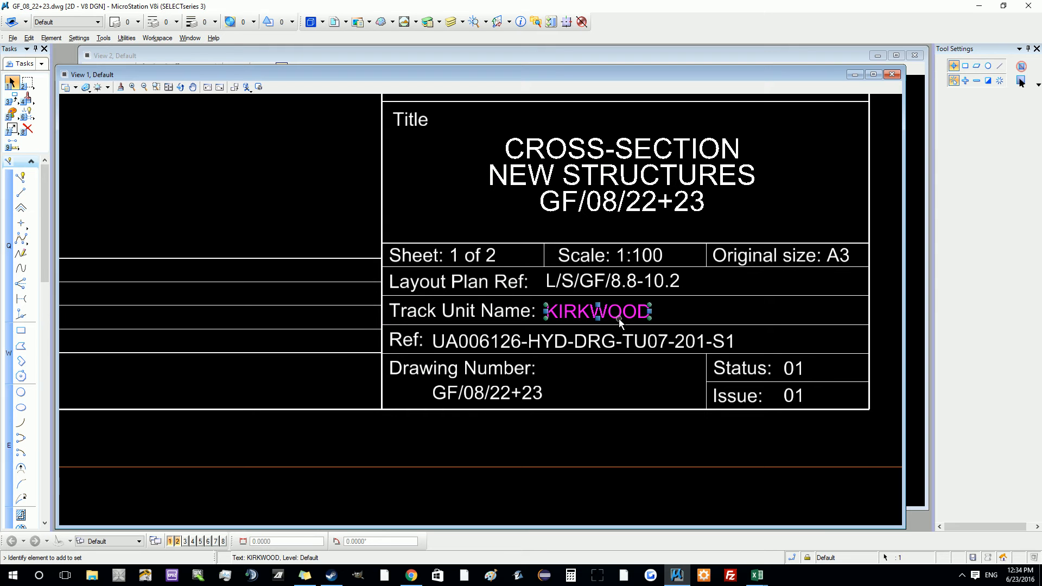
click(464, 343)
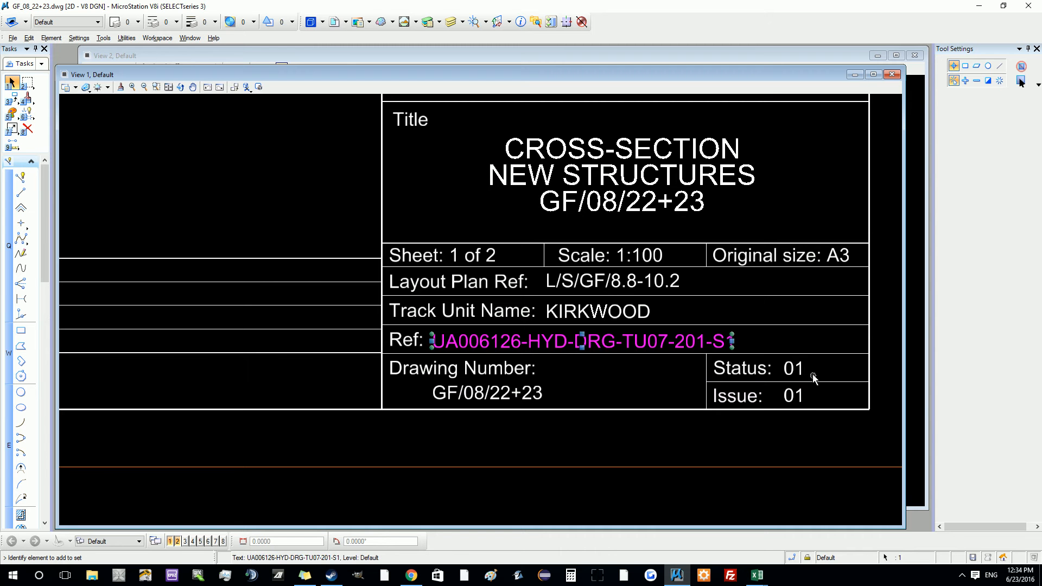
click(800, 399)
click(796, 369)
click(797, 399)
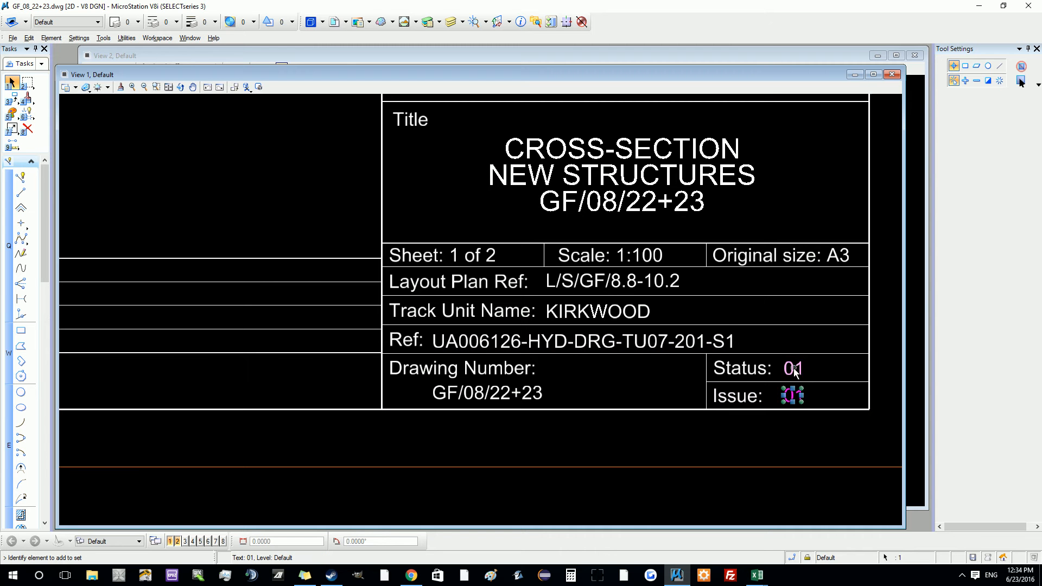
click(794, 369)
click(797, 395)
click(797, 371)
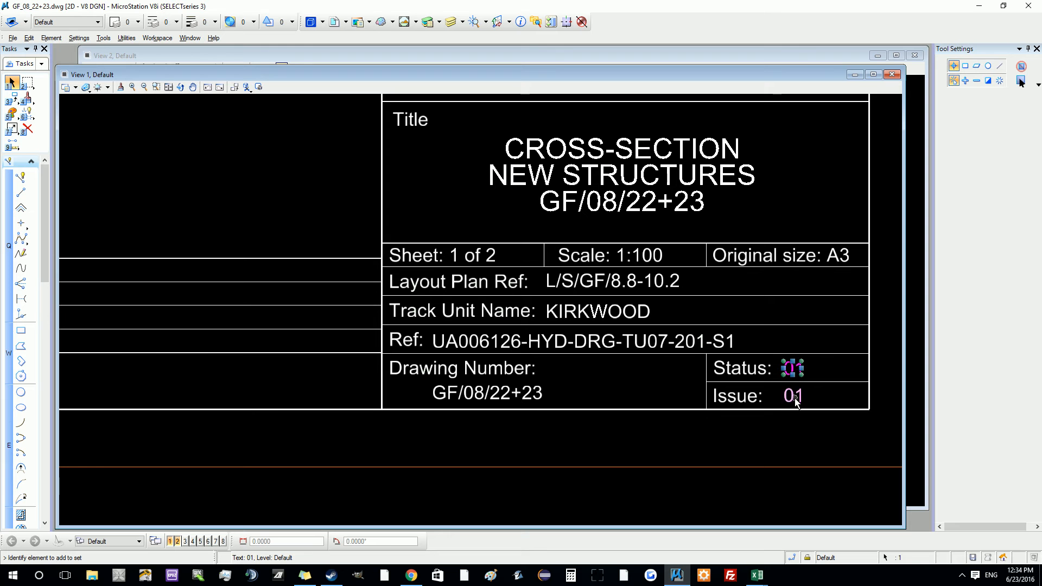
click(796, 397)
click(797, 372)
click(796, 402)
click(795, 374)
double_click(793, 396)
Look over the right-hand structure, the whole sheet and the track level table along its lower edge, returning to Element Selection.
scroll(703, 461, down, 1)
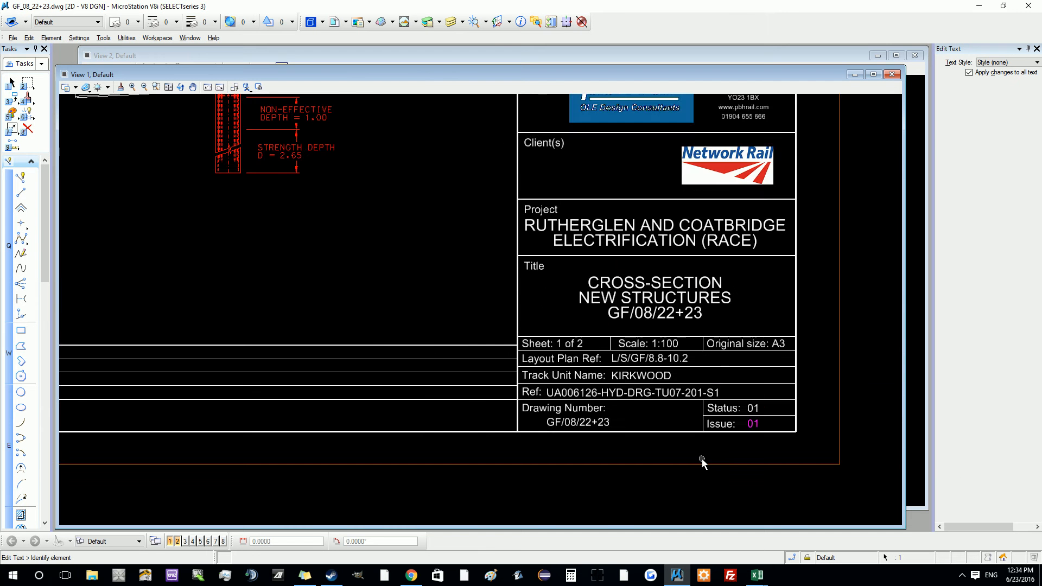
scroll(574, 380, down, 3)
scroll(466, 240, up, 5)
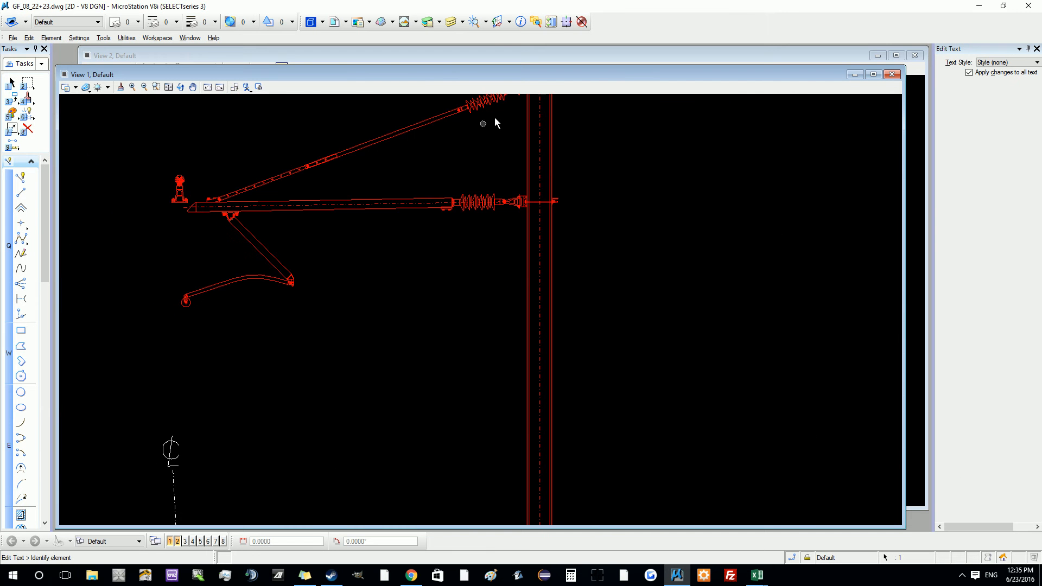
middle_drag(495, 119, 501, 196)
scroll(265, 280, down, 4)
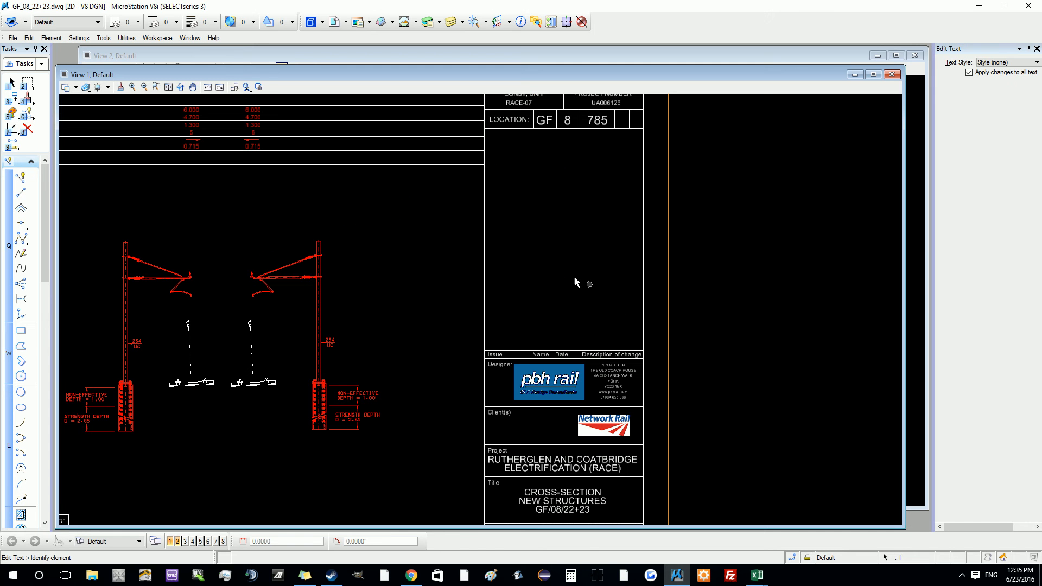
click(11, 82)
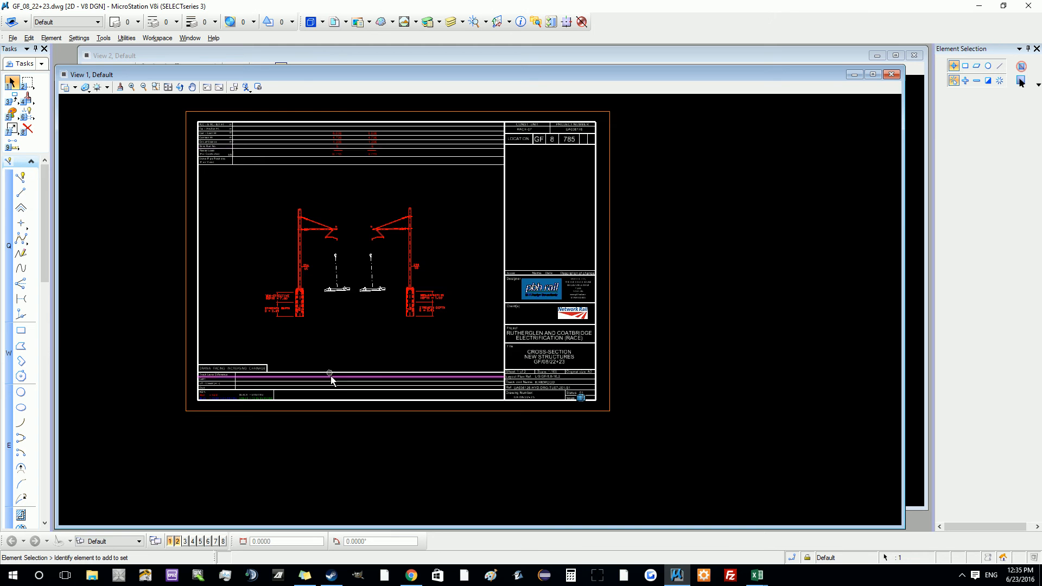
scroll(331, 378, up, 3)
drag(298, 309, 474, 475)
scroll(475, 476, down, 3)
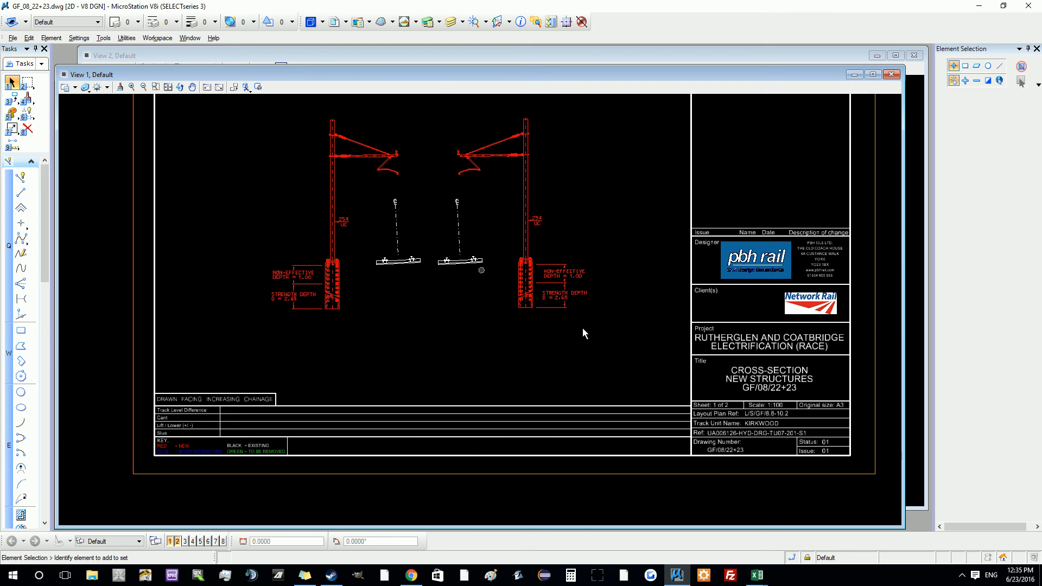
drag(389, 380, 488, 467)
Examine the UC size label and leader on the left mast.
scroll(326, 217, up, 3)
scroll(395, 259, up, 2)
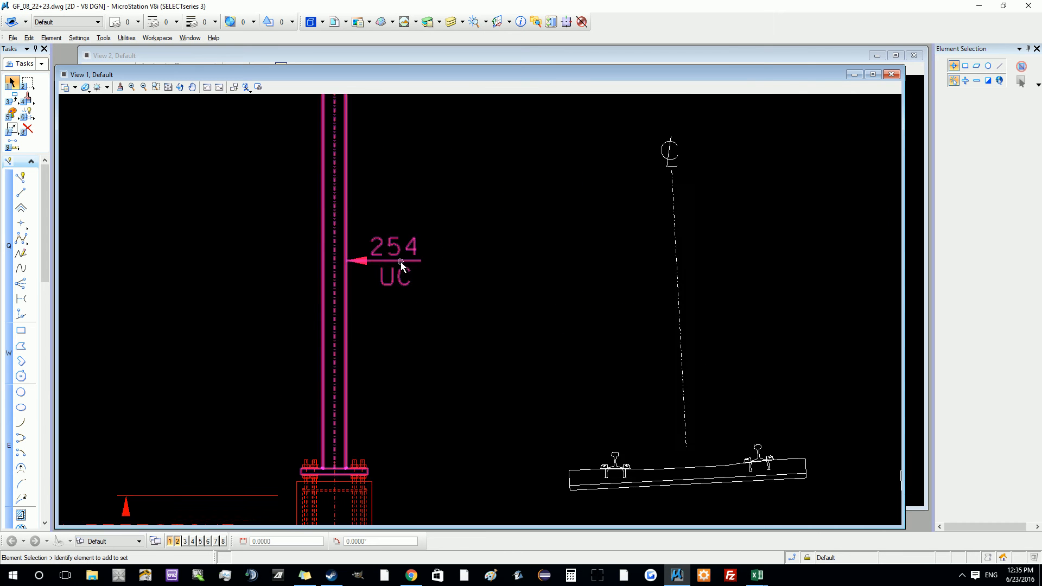
scroll(395, 259, up, 2)
scroll(424, 217, down, 1)
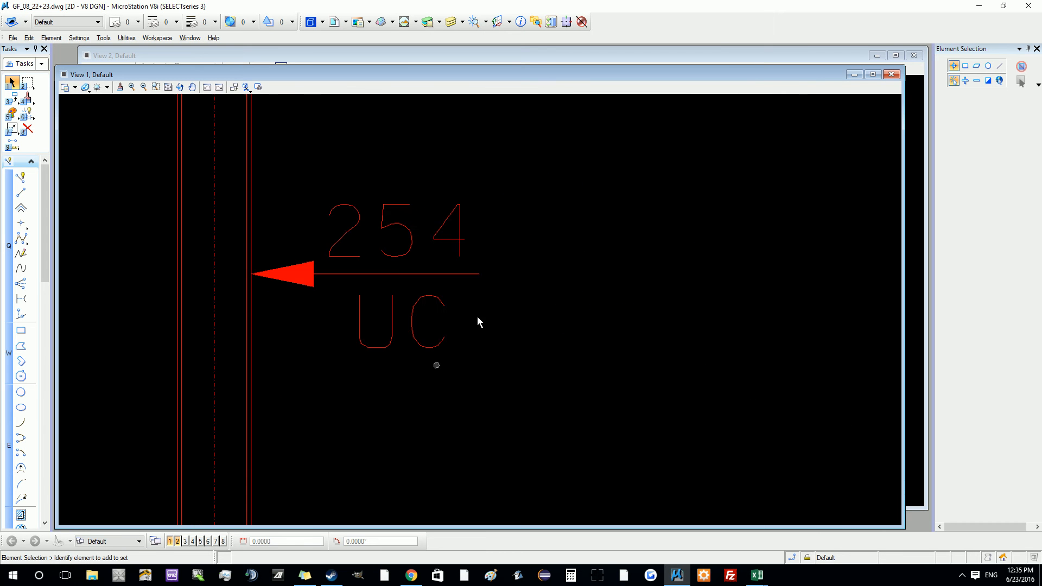
scroll(403, 285, down, 4)
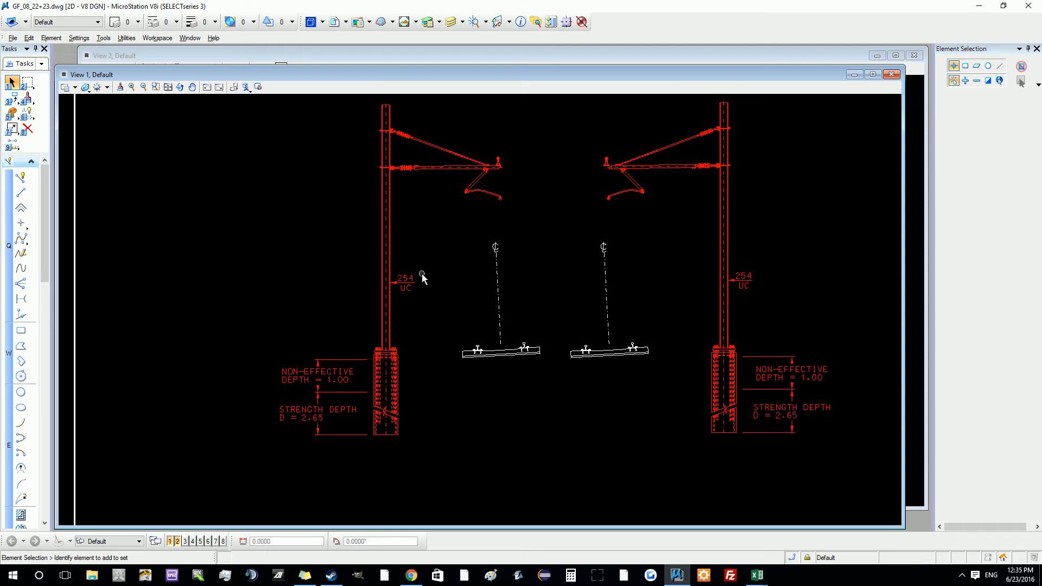
Inspect the right mast's cantilever at its horizontal tube end, selecting the tube to identify it and clearing the selection.
scroll(653, 153, up, 5)
scroll(301, 273, up, 2)
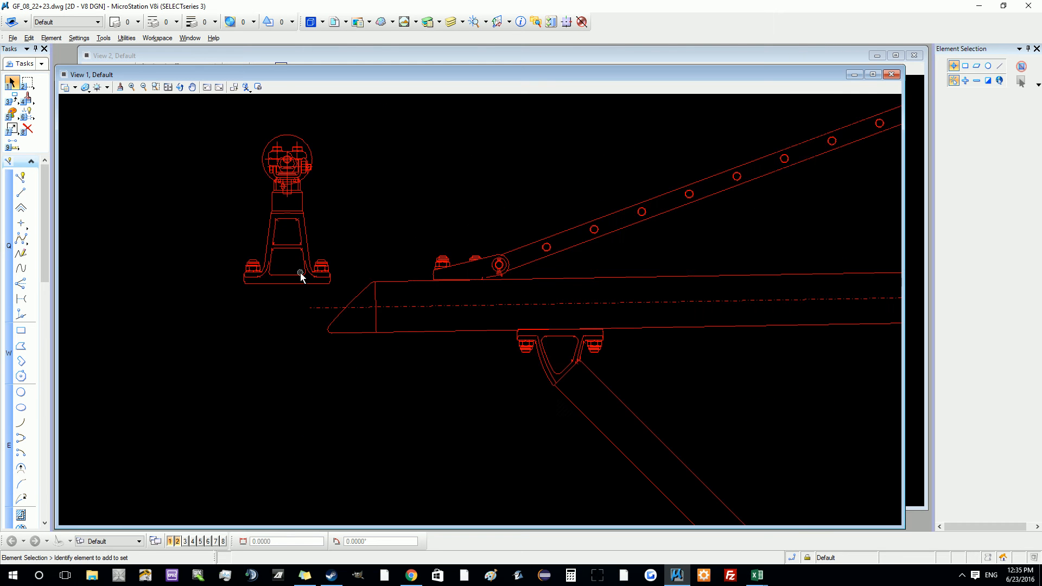
scroll(301, 272, up, 2)
scroll(413, 314, down, 9)
click(413, 314)
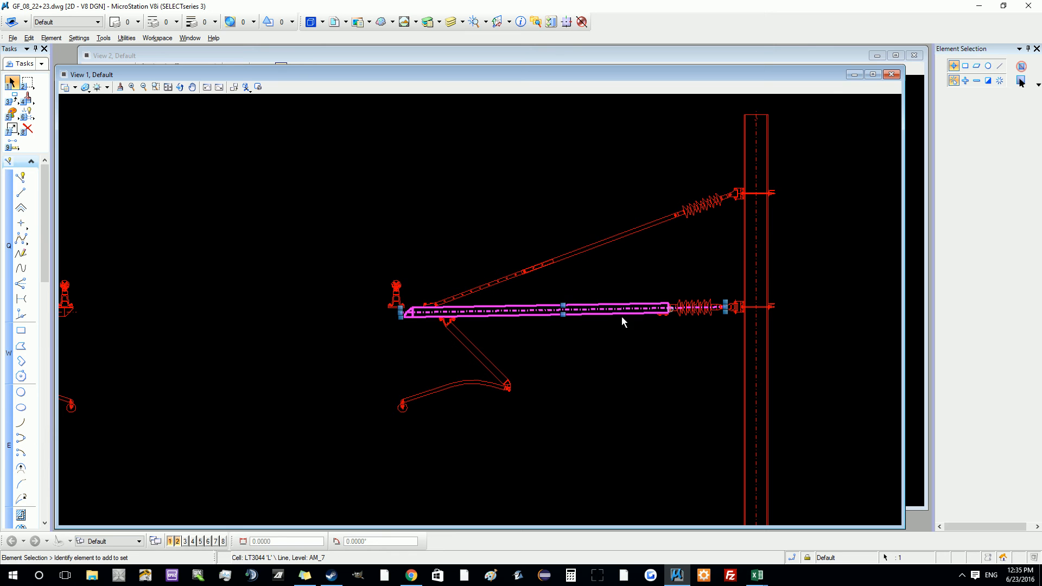
scroll(438, 320, up, 7)
click(333, 342)
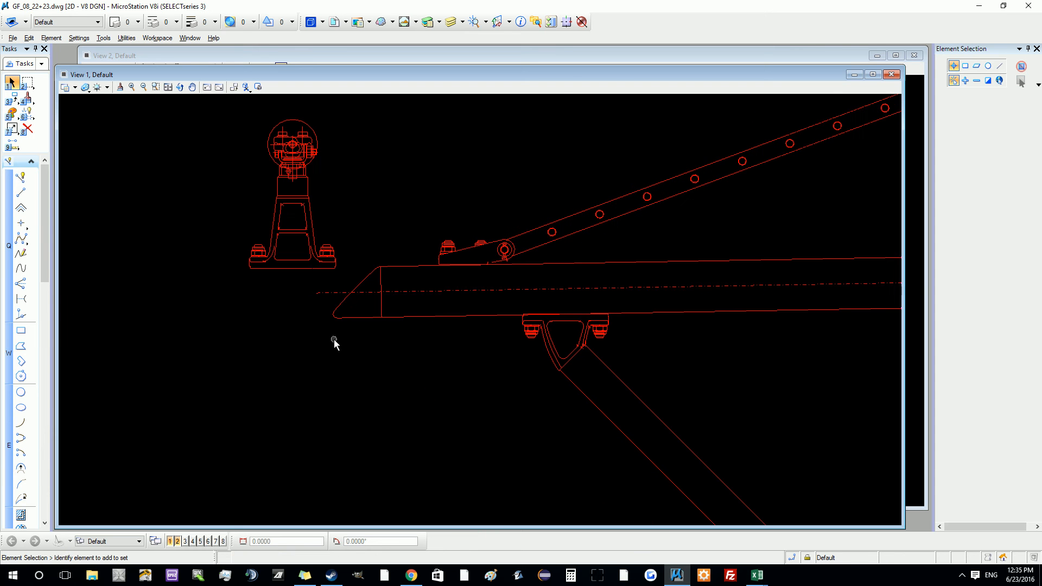
Reselect the right cantilever's horizontal tube to examine its angled end and centre line, and clear the selection.
drag(300, 337, 412, 251)
scroll(408, 265, down, 4)
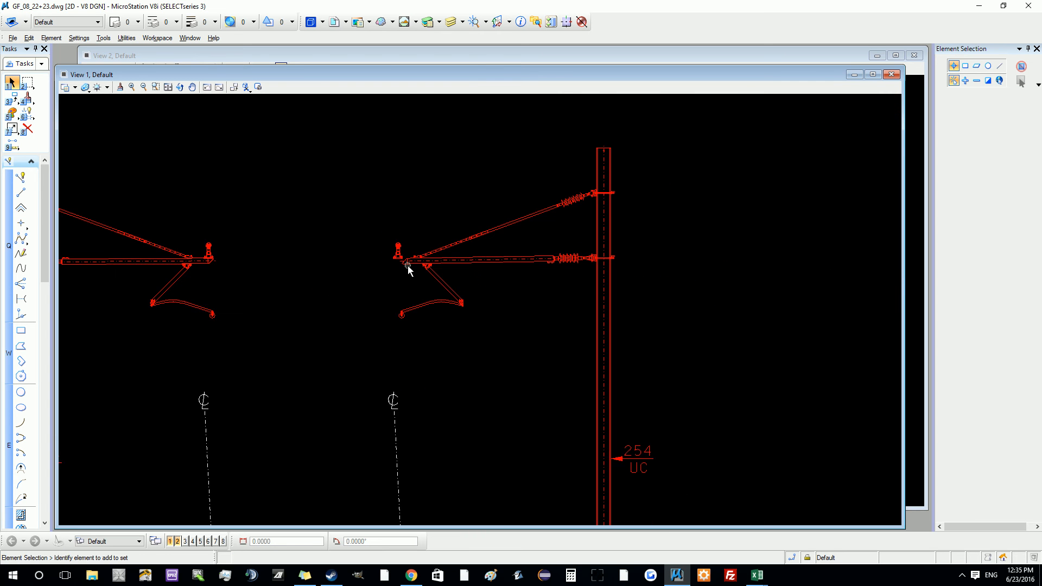
scroll(408, 266, up, 4)
scroll(409, 230, up, 2)
click(407, 232)
scroll(407, 233, down, 4)
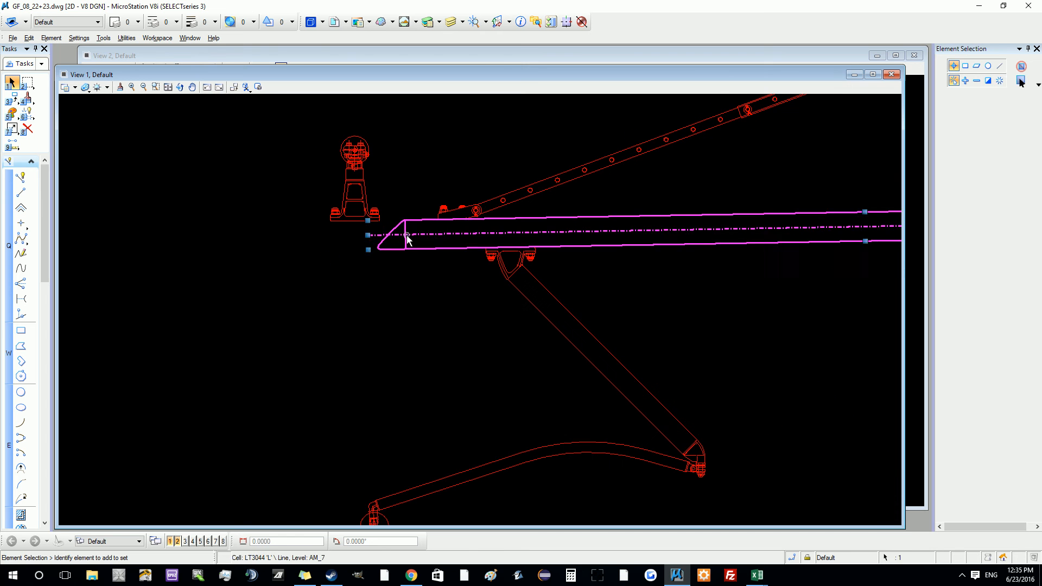
drag(353, 274, 415, 199)
scroll(422, 184, down, 3)
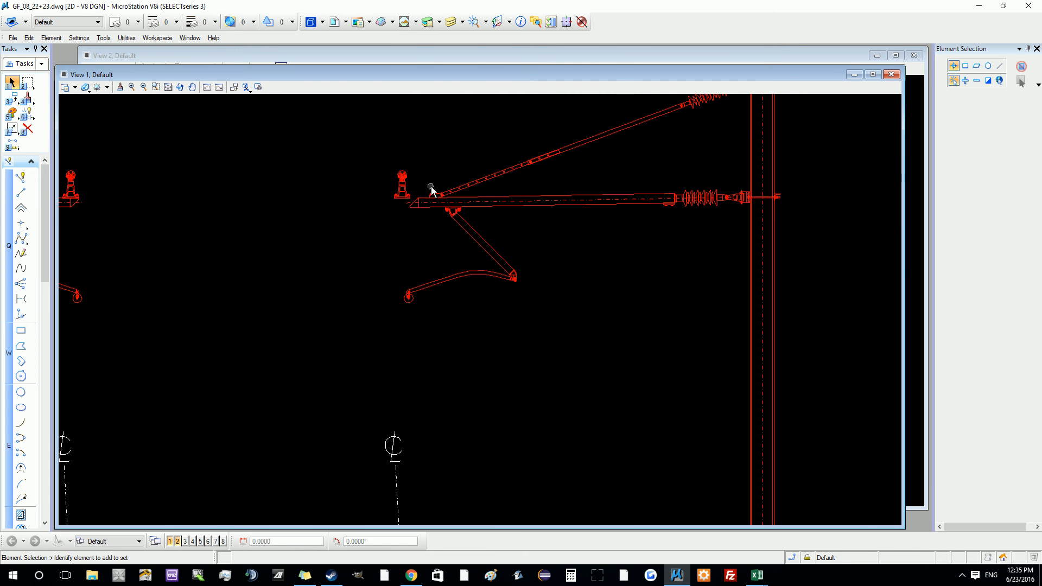
Identify the lower and upper pieces of the right cantilever's inclined stay by selecting each in turn.
scroll(434, 190, down, 3)
scroll(516, 179, up, 3)
scroll(421, 245, up, 5)
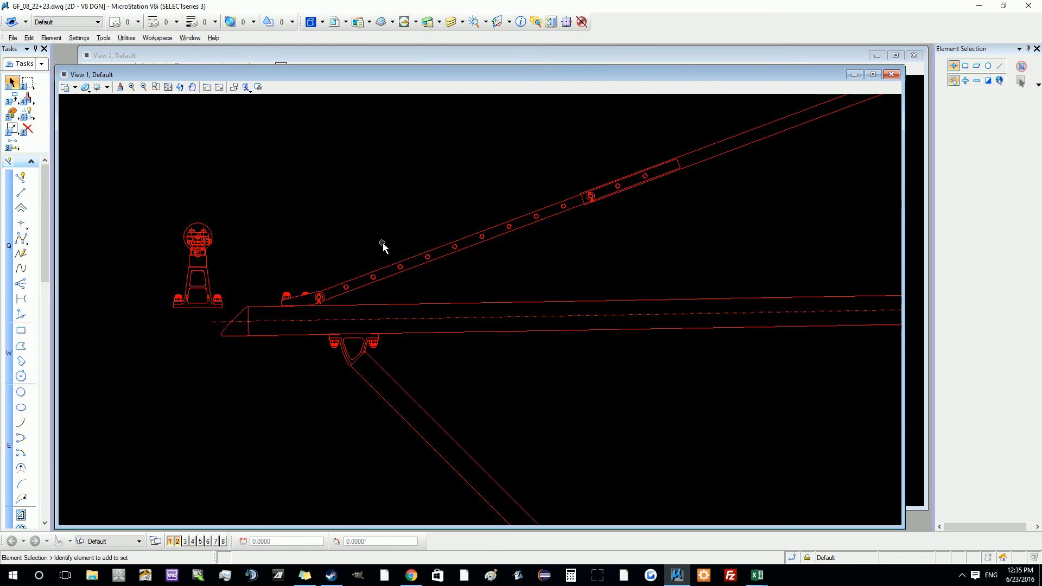
click(672, 183)
click(796, 144)
click(655, 201)
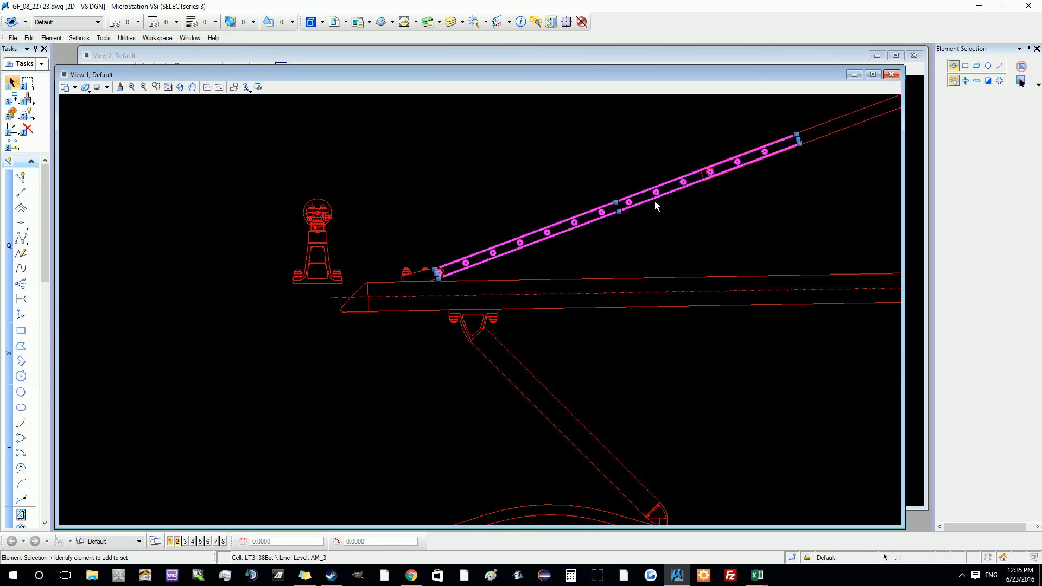
click(824, 115)
scroll(672, 182, up, 2)
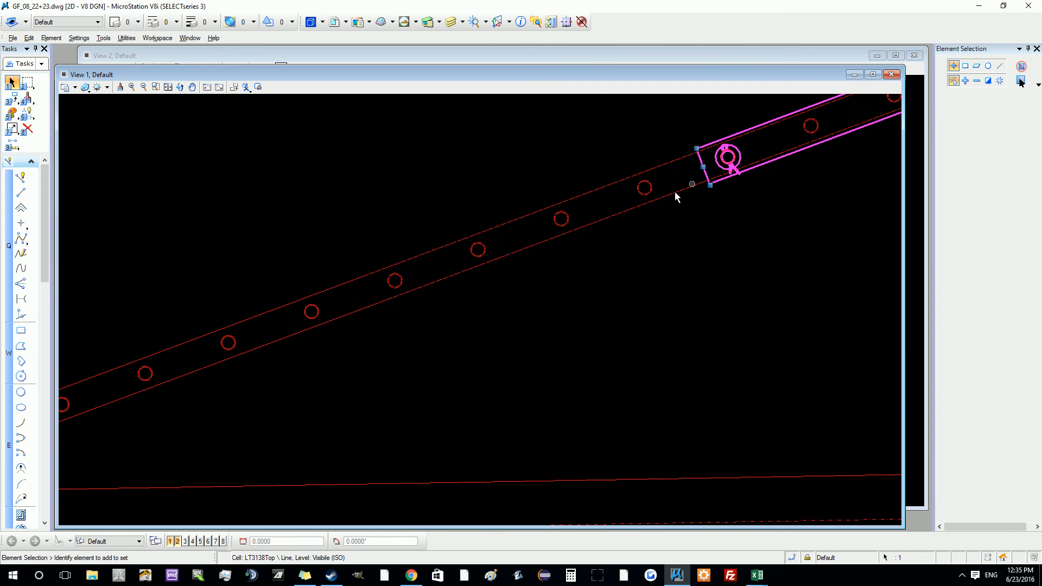
Select the perforated lower stay piece and examine its dashed outline up to the overlap with the upper tube.
scroll(659, 179, down, 2)
click(631, 190)
scroll(551, 226, up, 3)
scroll(552, 222, down, 2)
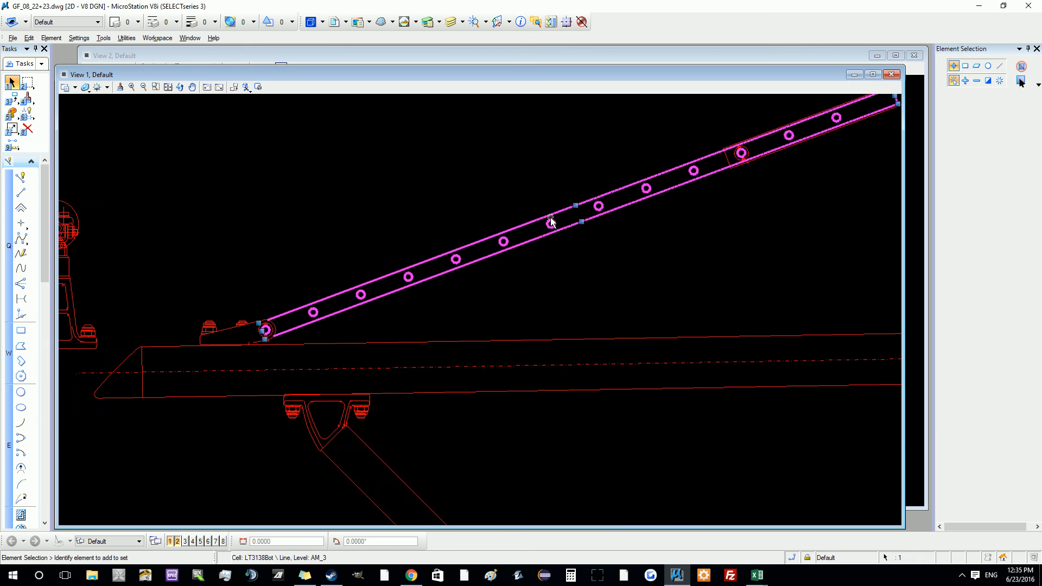
scroll(574, 205, up, 2)
scroll(548, 218, down, 3)
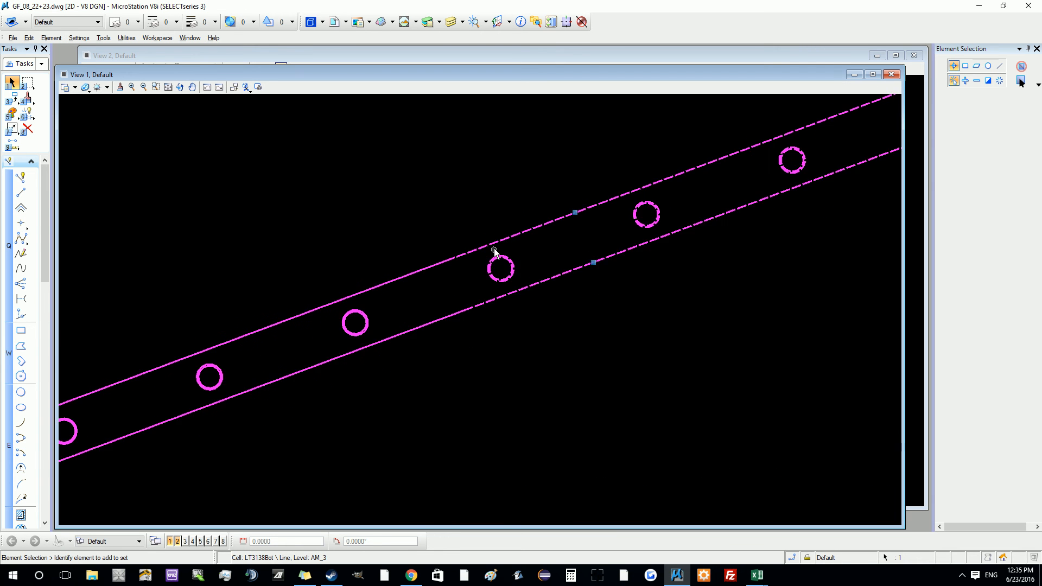
scroll(525, 235, up, 3)
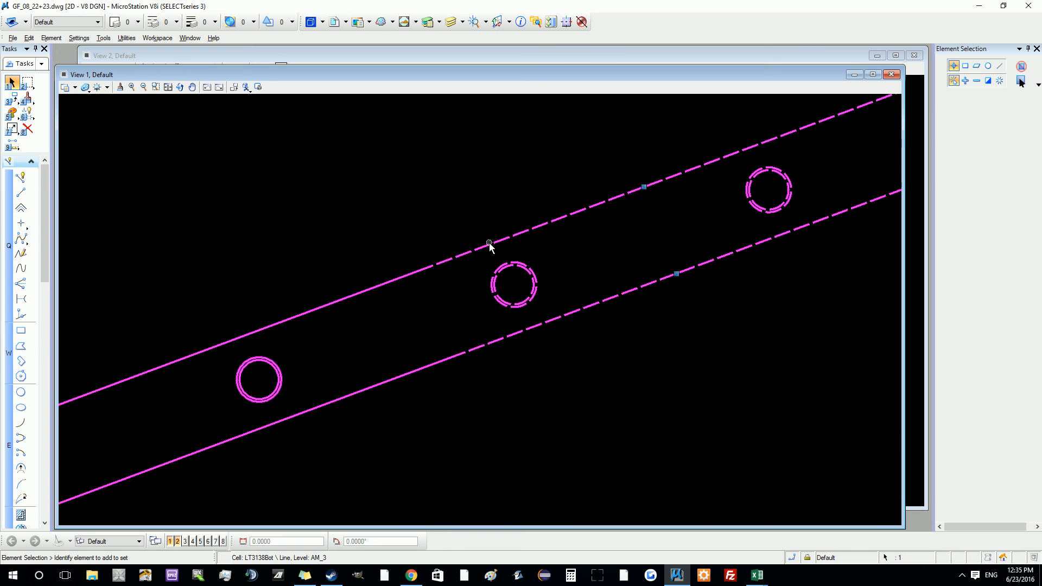
scroll(488, 239, down, 5)
scroll(600, 204, up, 4)
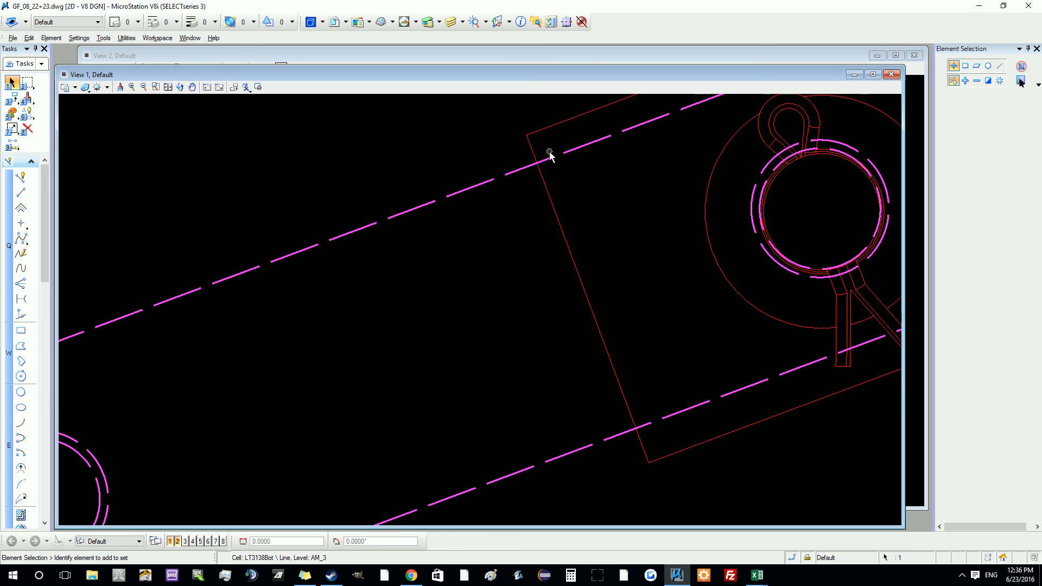
scroll(529, 195, down, 3)
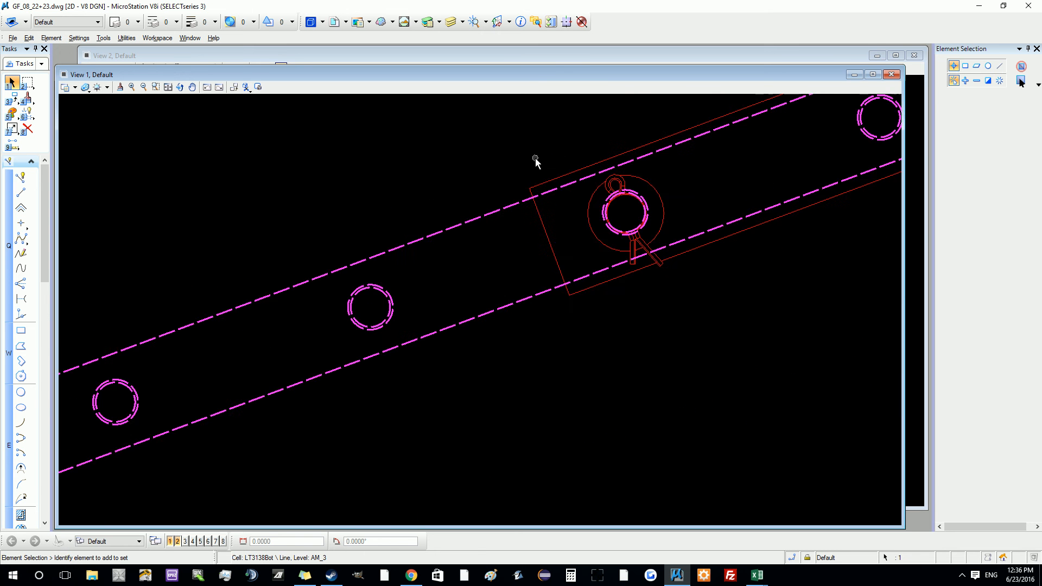
scroll(669, 294, down, 1)
scroll(614, 298, down, 5)
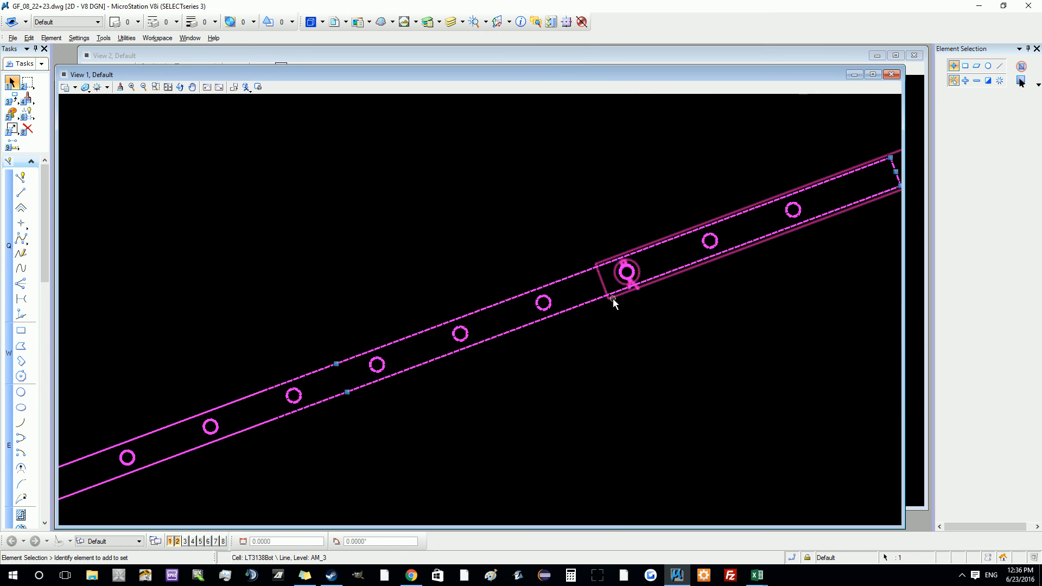
Set the selected perforated stay piece to a continuous line style and clear the selection.
scroll(613, 299, up, 6)
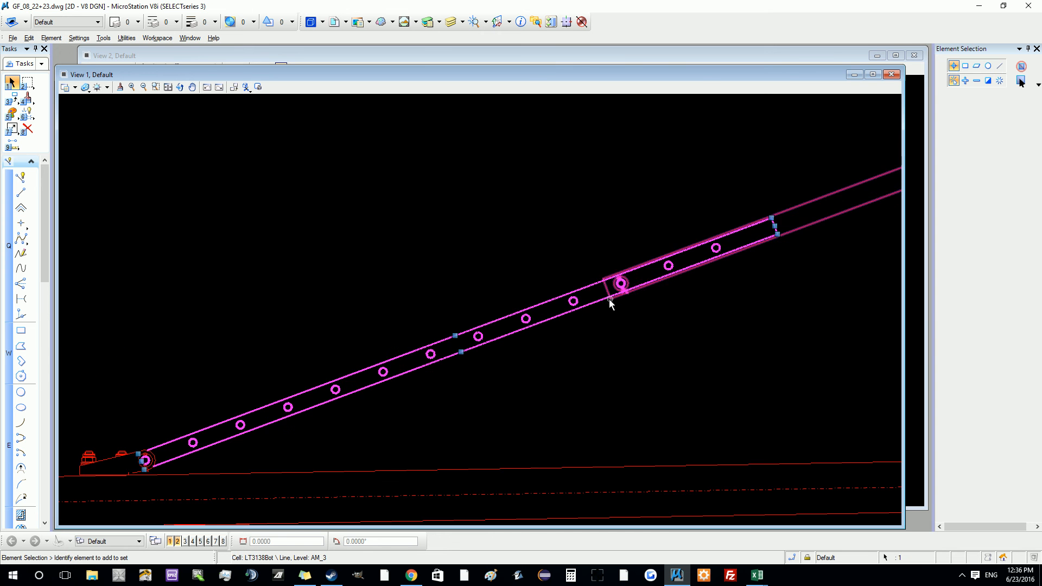
click(163, 22)
click(164, 52)
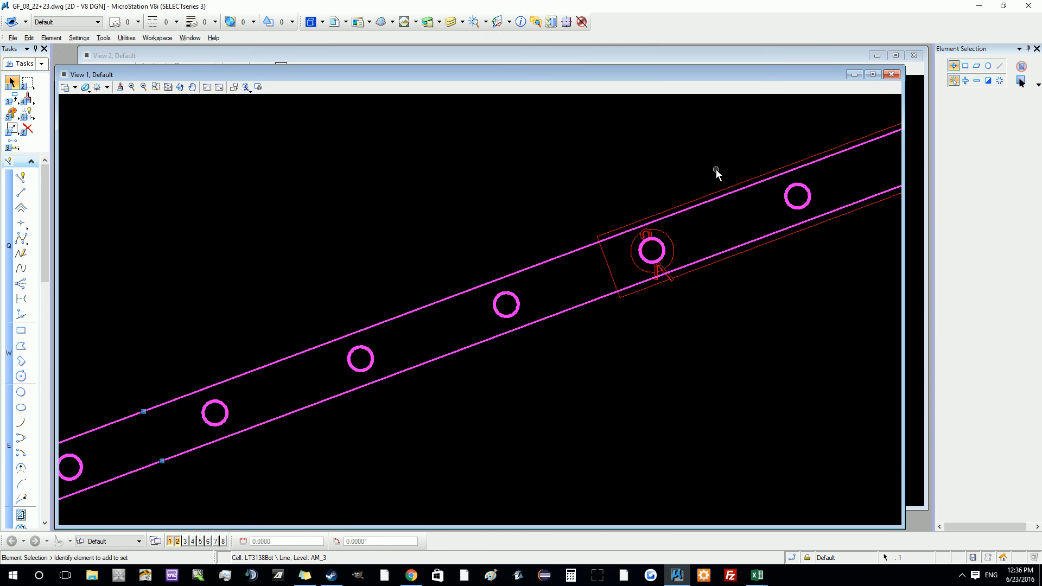
scroll(549, 225, down, 2)
scroll(548, 229, down, 3)
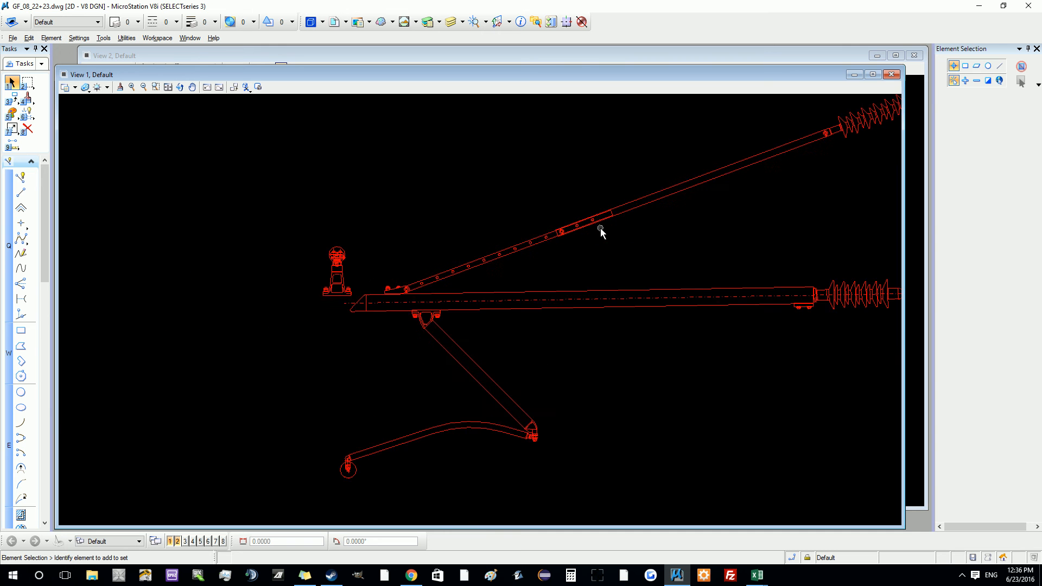
Look over both mast structures and the clamp and hinged stay fitting on the right cantilever's horizontal tube.
scroll(601, 229, down, 1)
scroll(601, 230, down, 1)
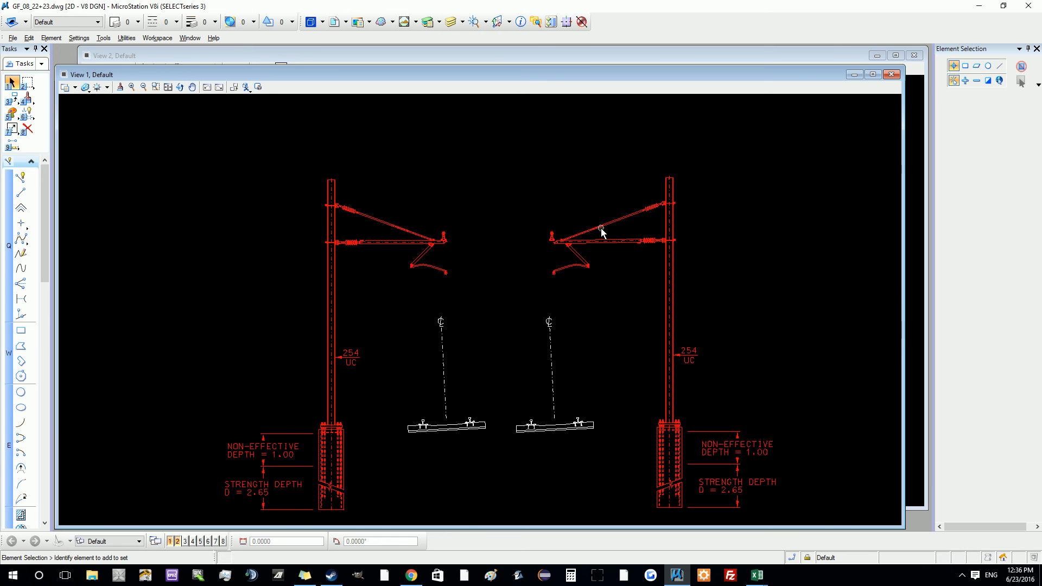
scroll(600, 230, down, 2)
scroll(407, 267, down, 1)
scroll(528, 239, up, 3)
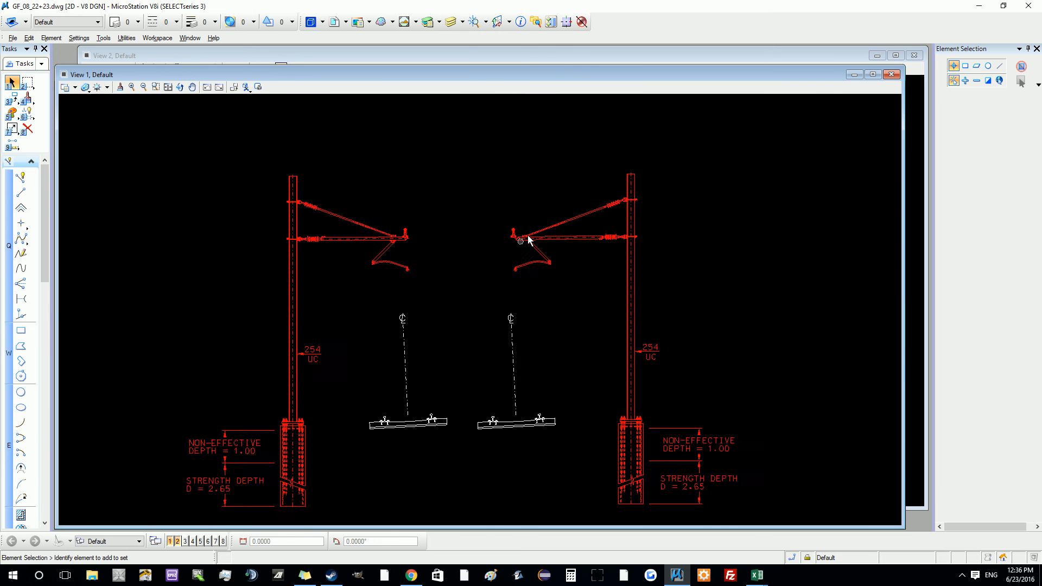
scroll(528, 239, up, 7)
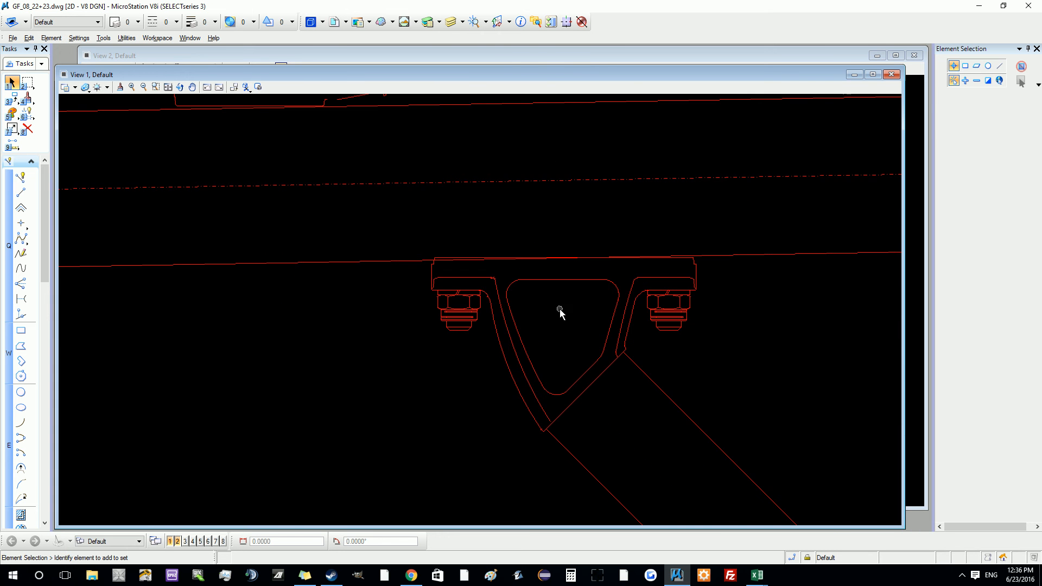
scroll(560, 310, down, 2)
scroll(439, 232, up, 2)
scroll(468, 277, up, 1)
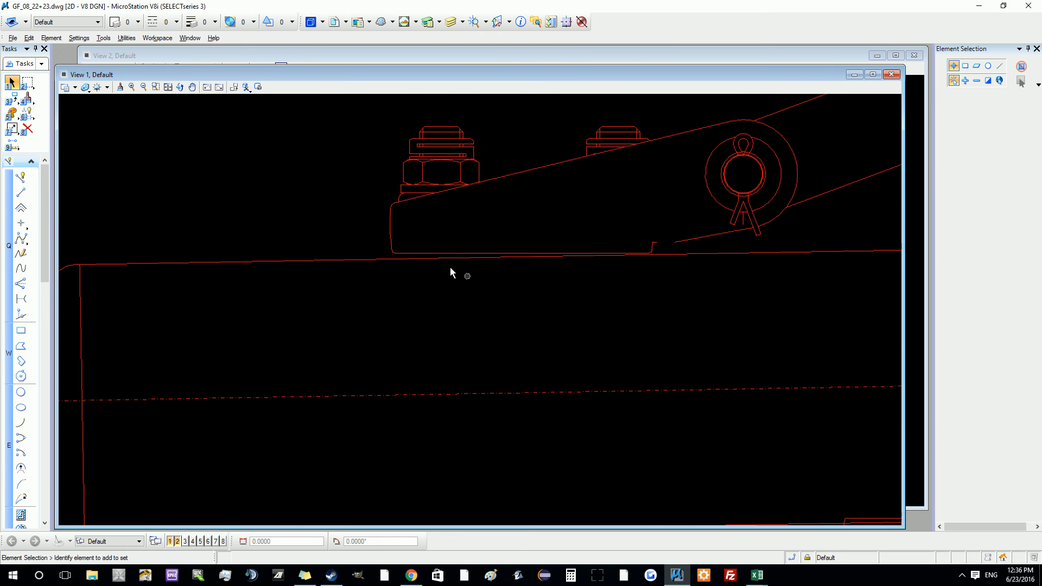
Identify the bolted stay end fitting and the horizontal tube beneath it by selecting each one.
scroll(451, 271, up, 2)
scroll(597, 255, down, 3)
click(616, 209)
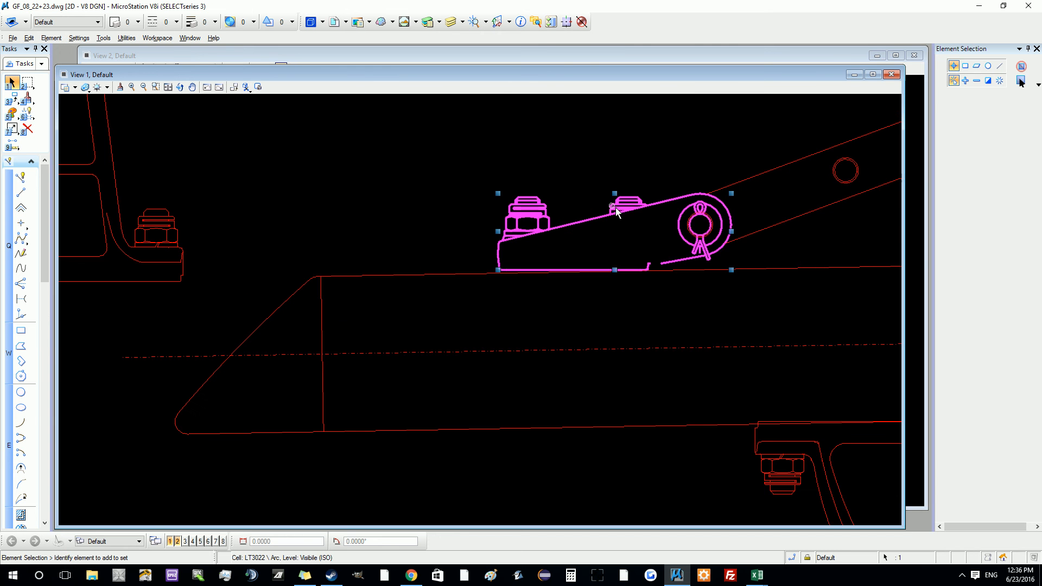
scroll(634, 239, up, 2)
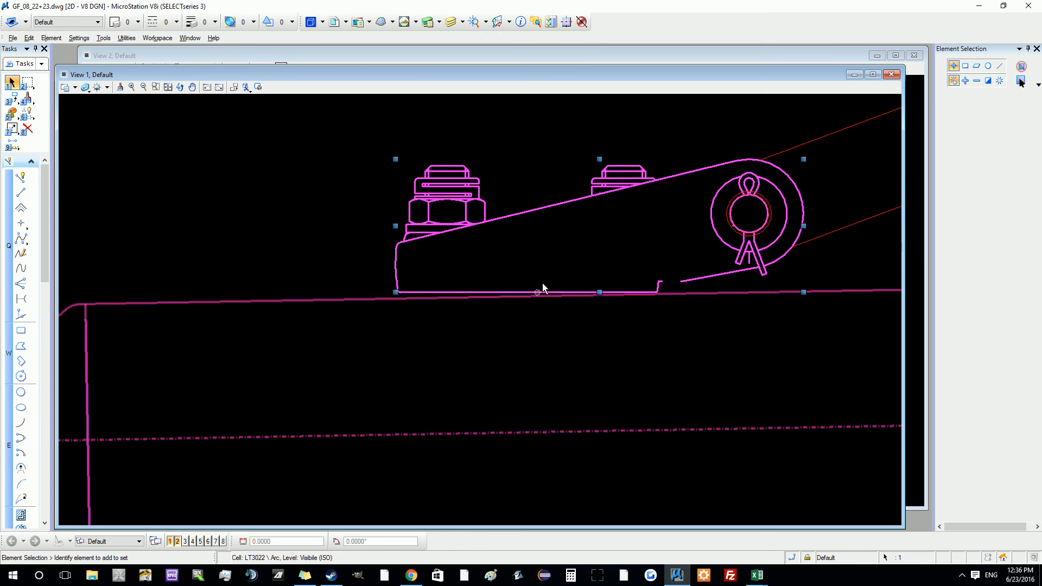
click(352, 299)
scroll(352, 300, down, 3)
scroll(348, 301, down, 5)
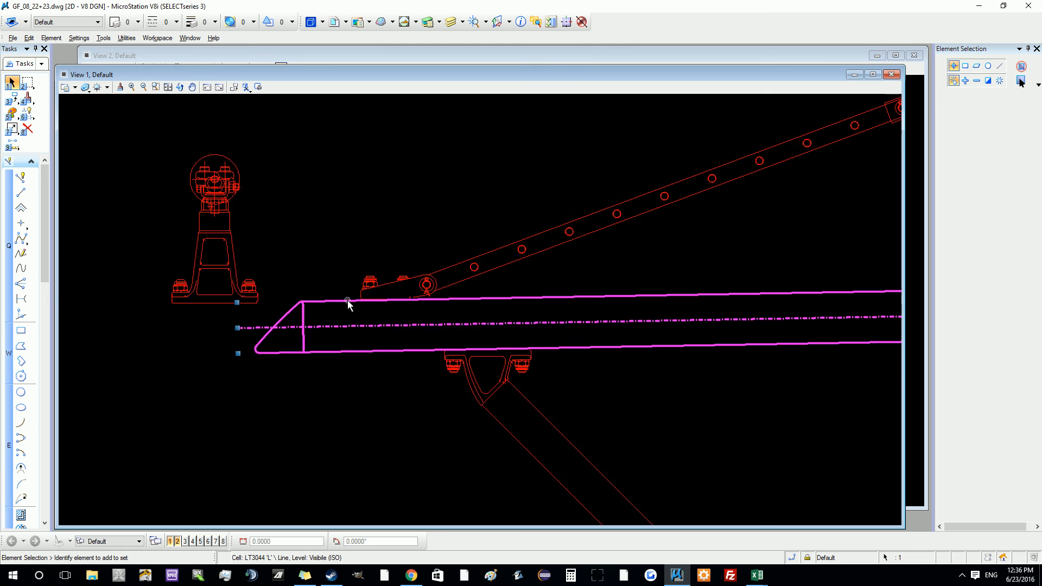
Examine the selected horizontal tube along its length from the clamp end to the insulator at the right mast.
scroll(656, 327, up, 2)
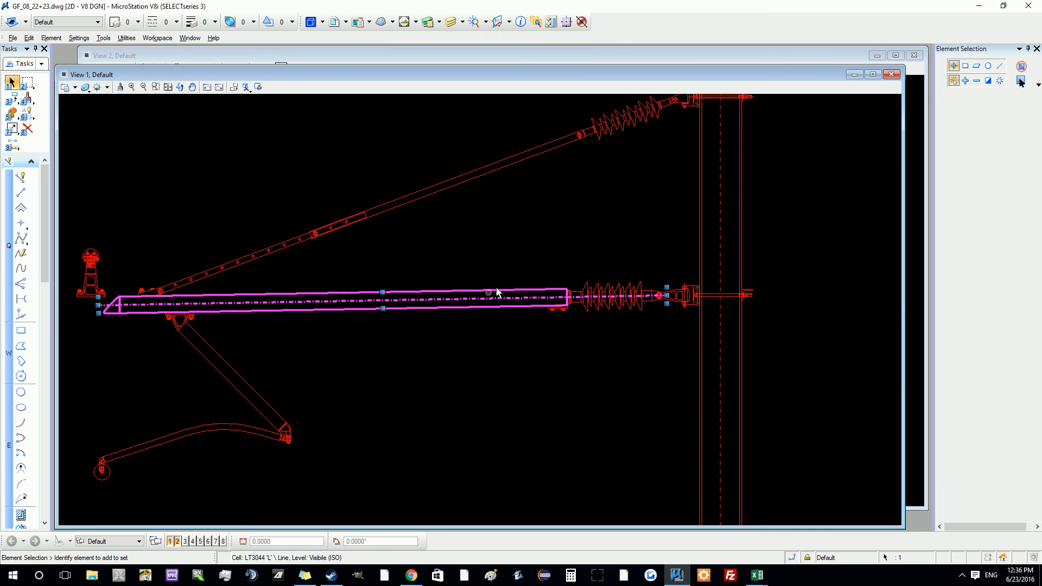
scroll(628, 298, down, 2)
scroll(354, 316, up, 5)
scroll(354, 316, up, 2)
scroll(307, 236, down, 9)
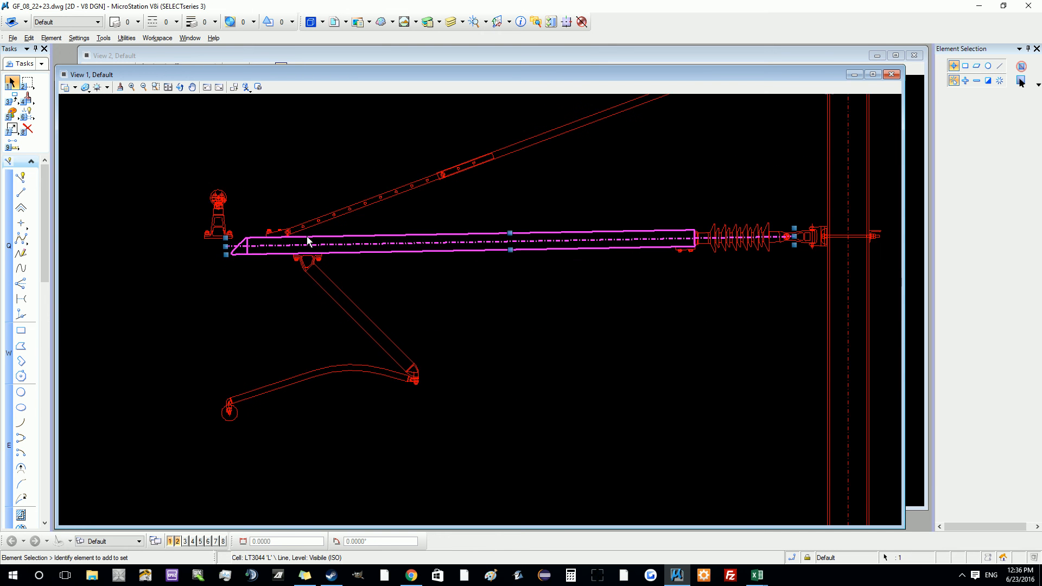
scroll(481, 241, up, 5)
scroll(482, 183, down, 5)
Try moving the right mast's bracket cell lower down the mast and undo the move.
click(483, 211)
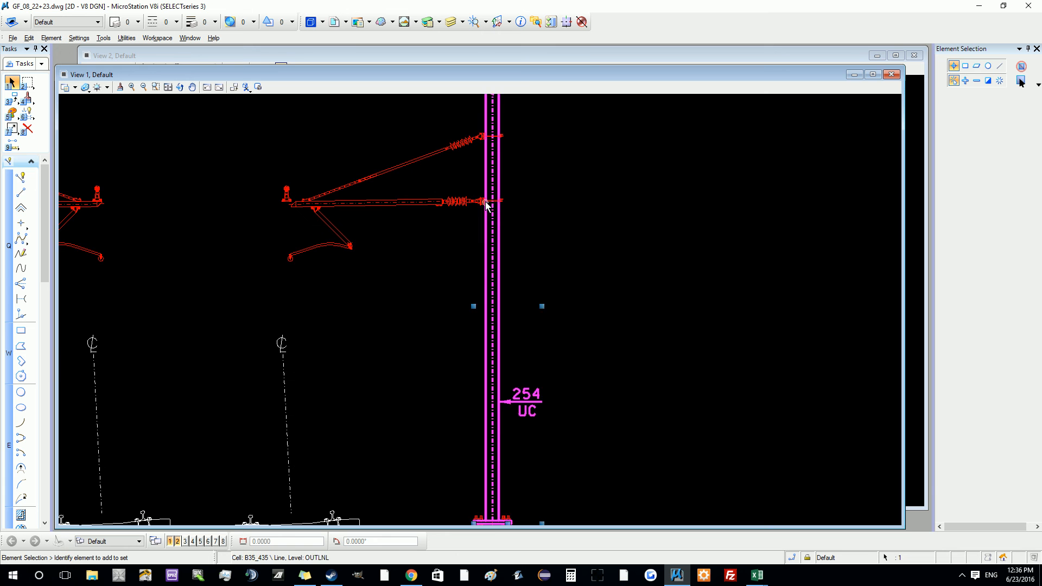
click(484, 202)
click(582, 163)
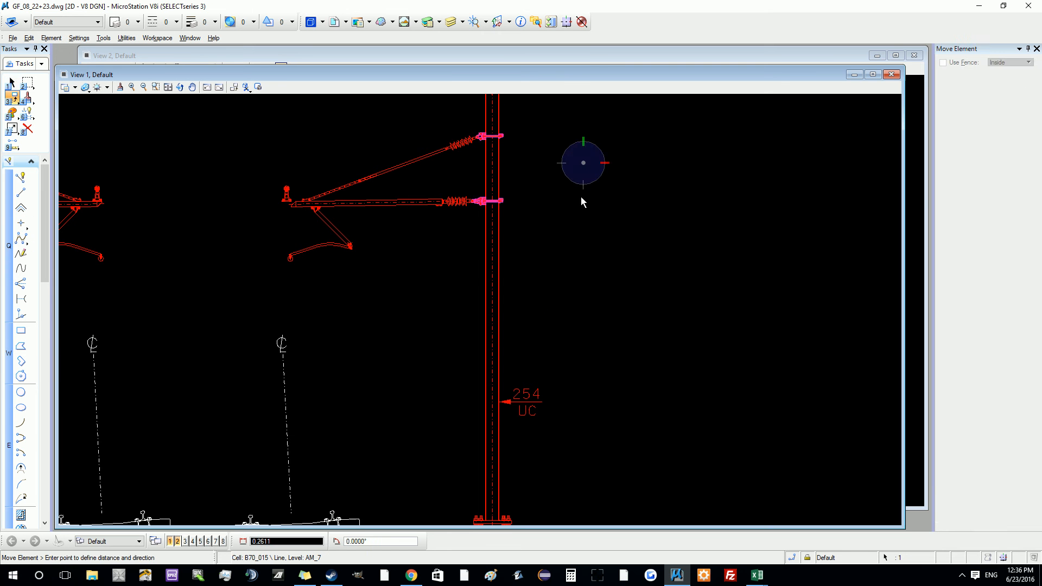
click(581, 224)
right_click(573, 224)
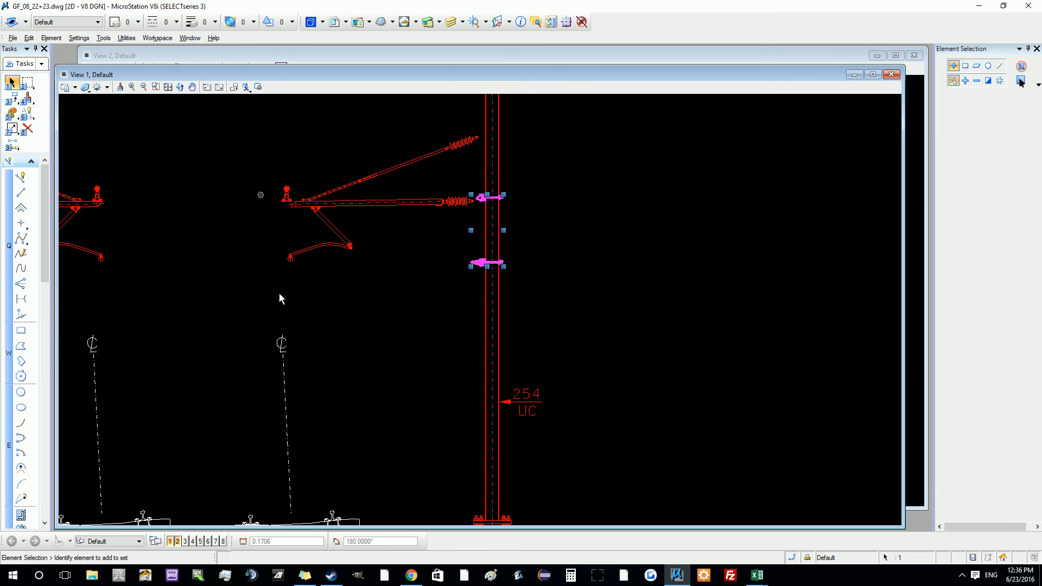
scroll(714, 293, down, 2)
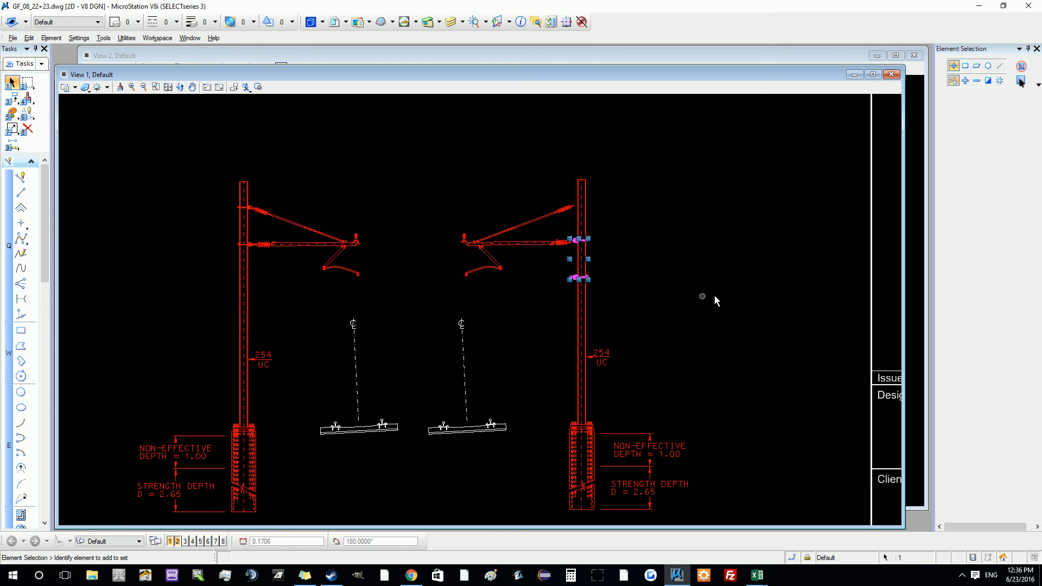
key(ctrl+z)
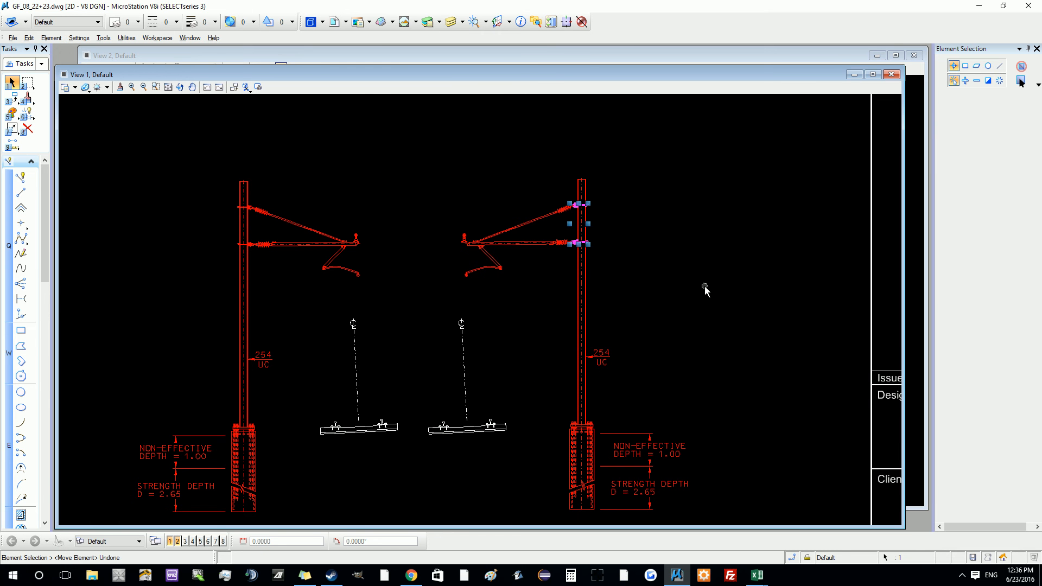
Look over the two tracks, the mast foundations and the whole cross-section sheet with its title block.
scroll(705, 290, down, 2)
scroll(565, 402, up, 2)
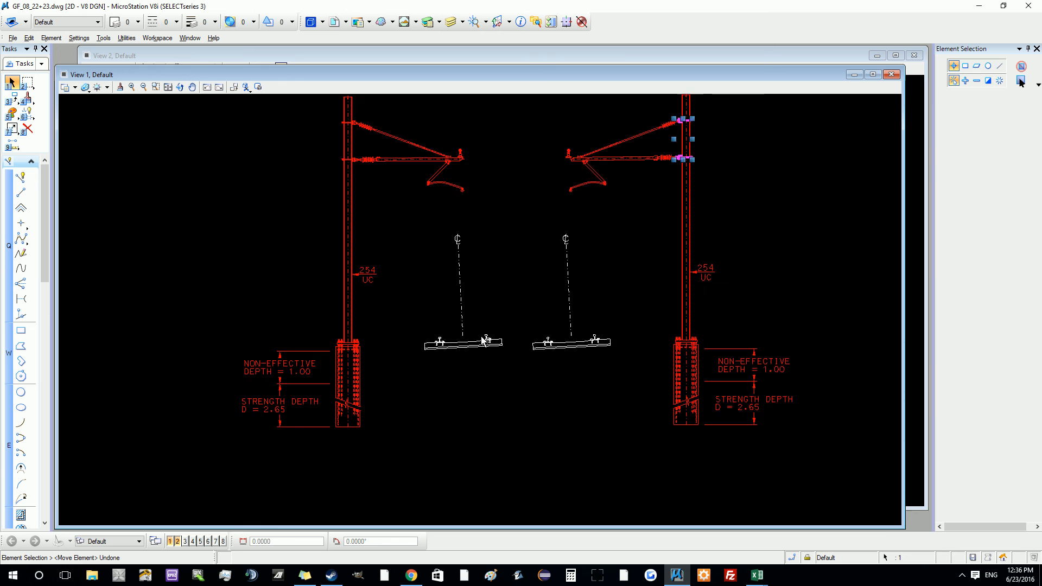
scroll(482, 341, down, 2)
scroll(474, 372, up, 2)
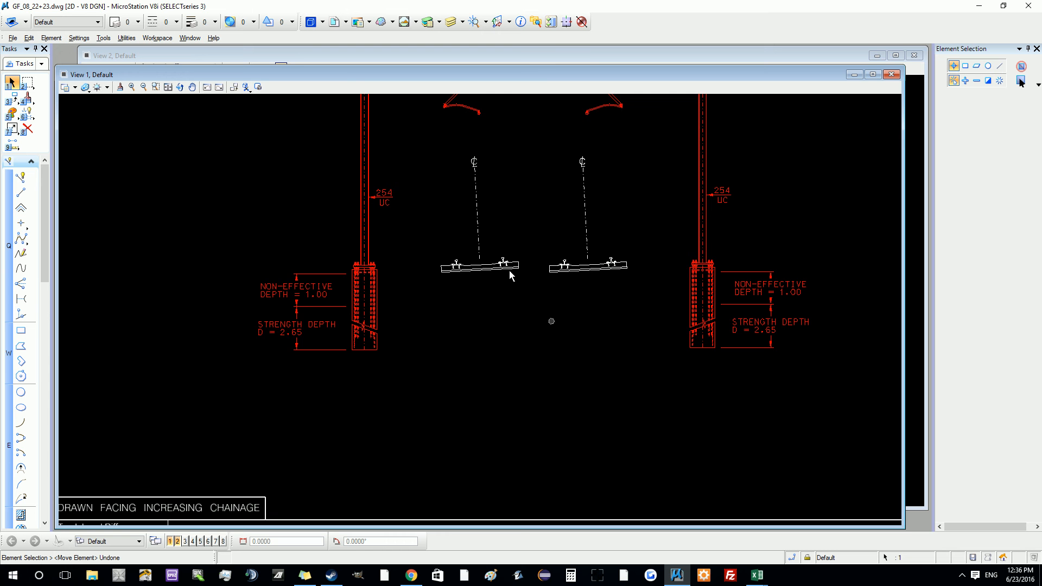
scroll(534, 309, down, 2)
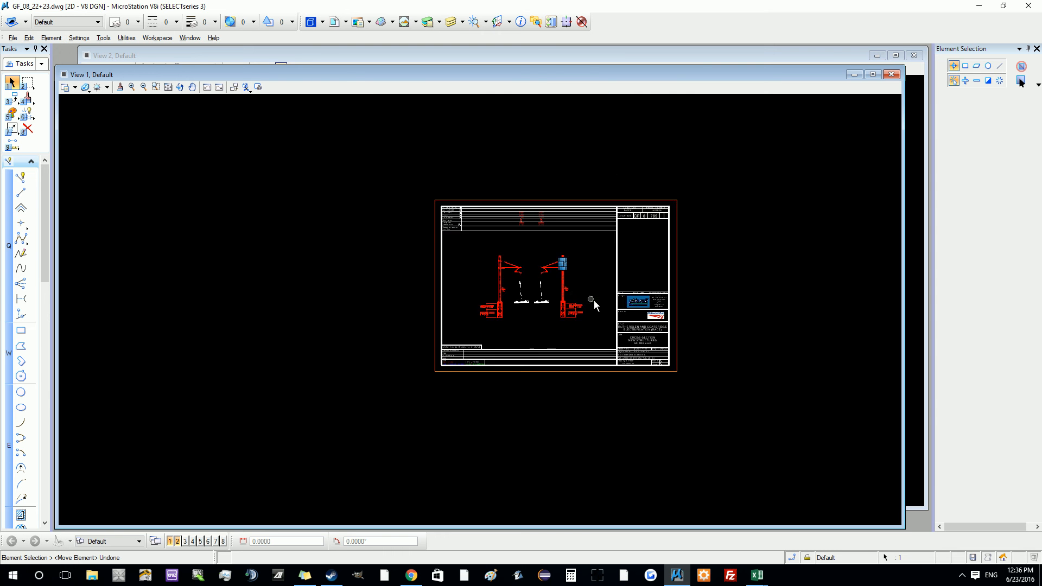
scroll(594, 300, up, 2)
scroll(581, 274, up, 2)
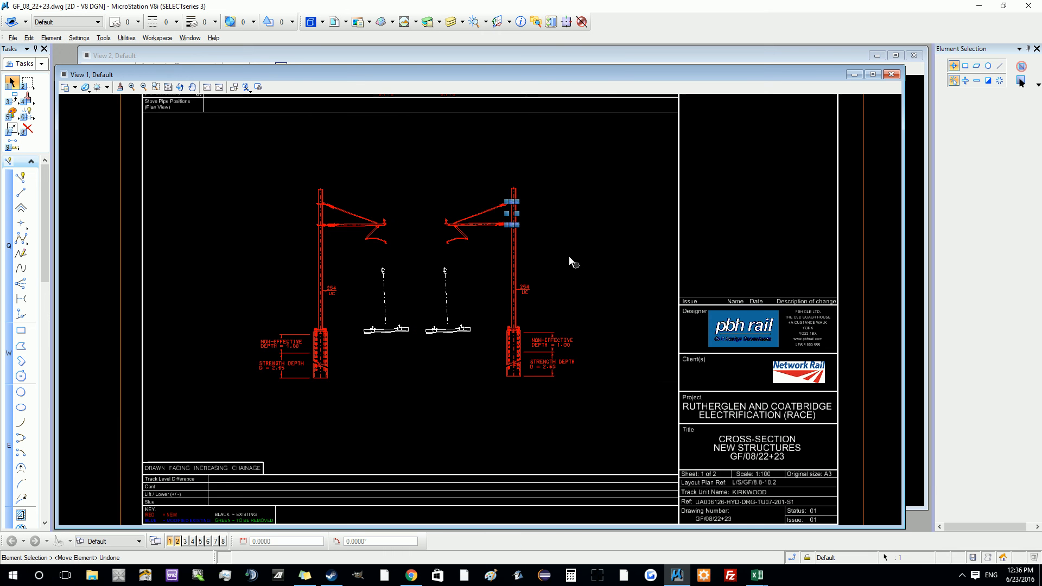
Examine the right mast's brackets, the track centre lines and sleepers, and the foundation depth labels.
scroll(521, 187, up, 3)
drag(477, 197, 567, 337)
scroll(567, 328, down, 3)
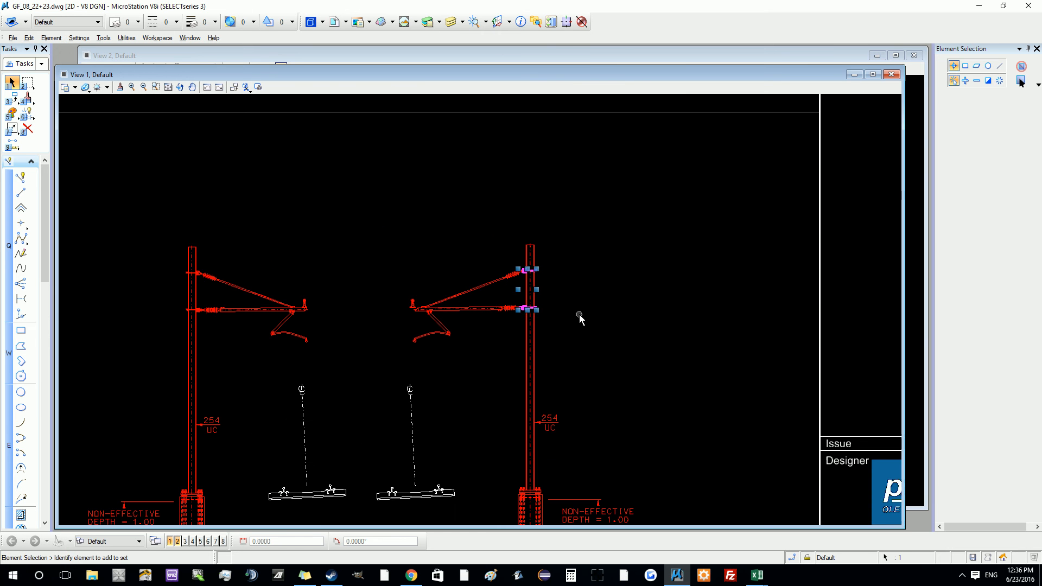
scroll(565, 309, down, 1)
scroll(467, 436, up, 3)
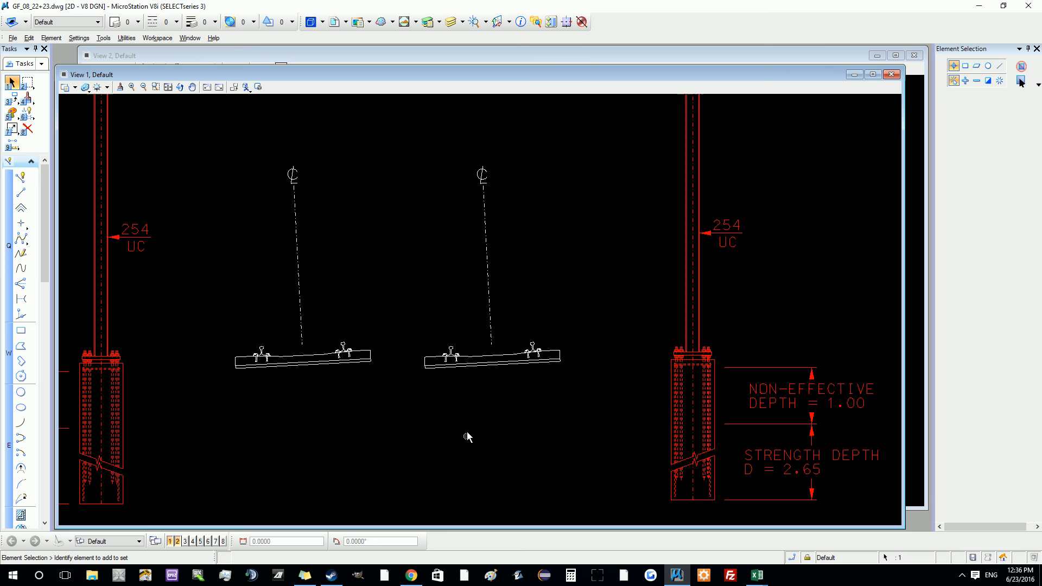
scroll(530, 303, down, 3)
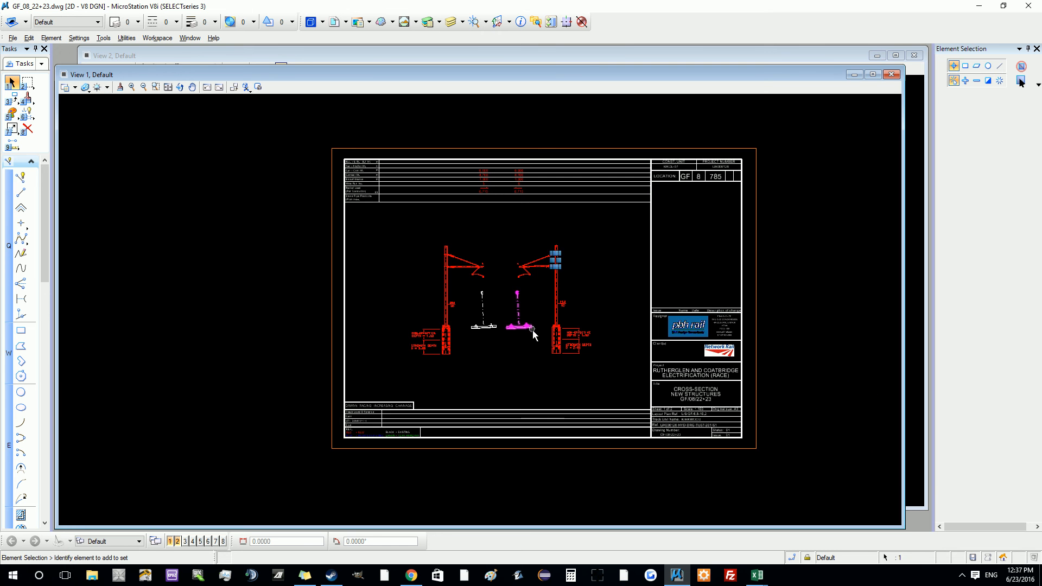
Clear the selection, look over the finished sheet once more and close MicroStation to return to the PrototypeSheet.xlsm workbook.
scroll(640, 334, up, 1)
scroll(644, 335, down, 2)
scroll(645, 317, up, 2)
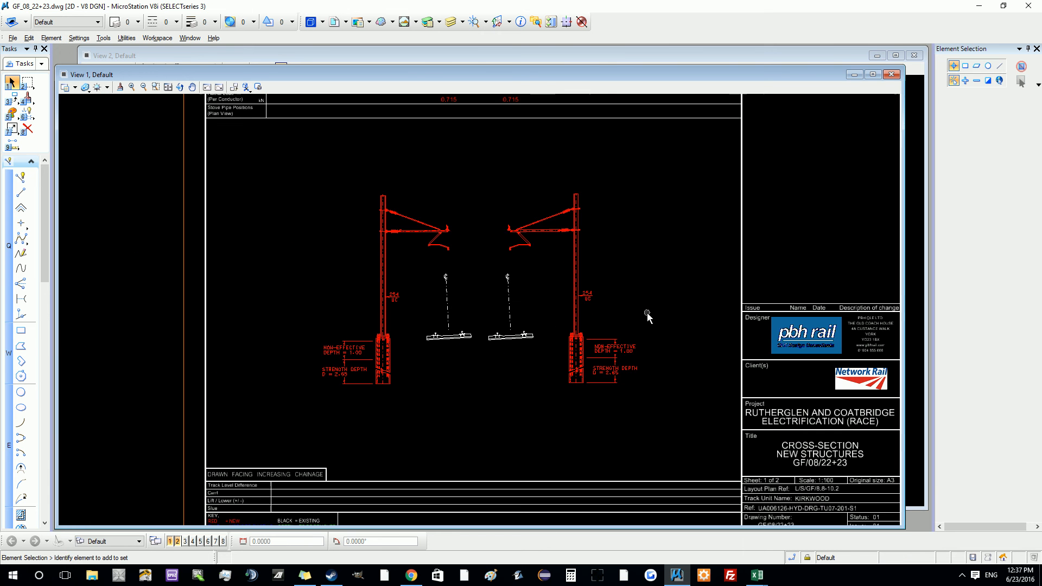
scroll(642, 319, down, 2)
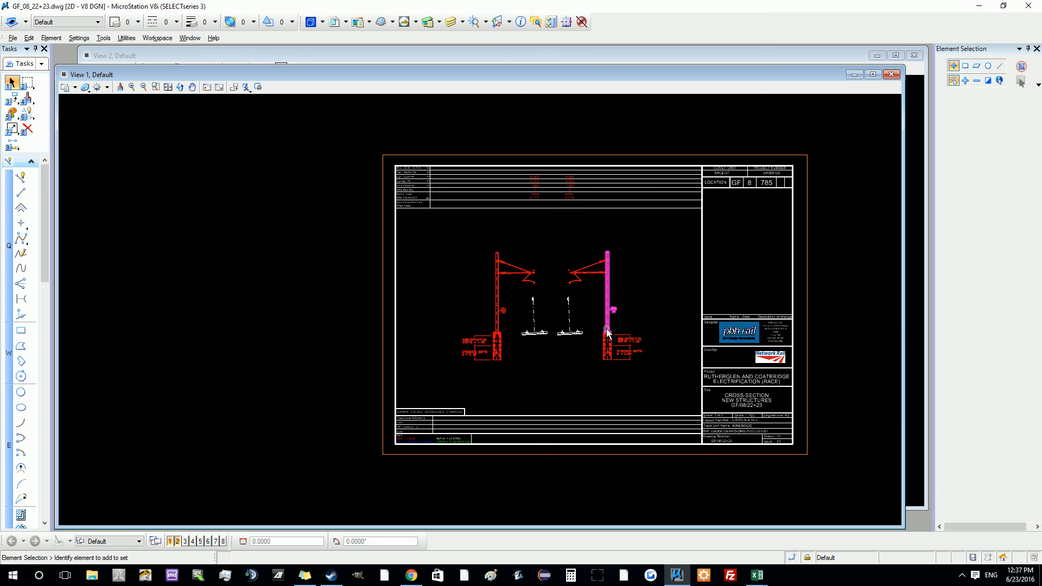
scroll(645, 308, up, 2)
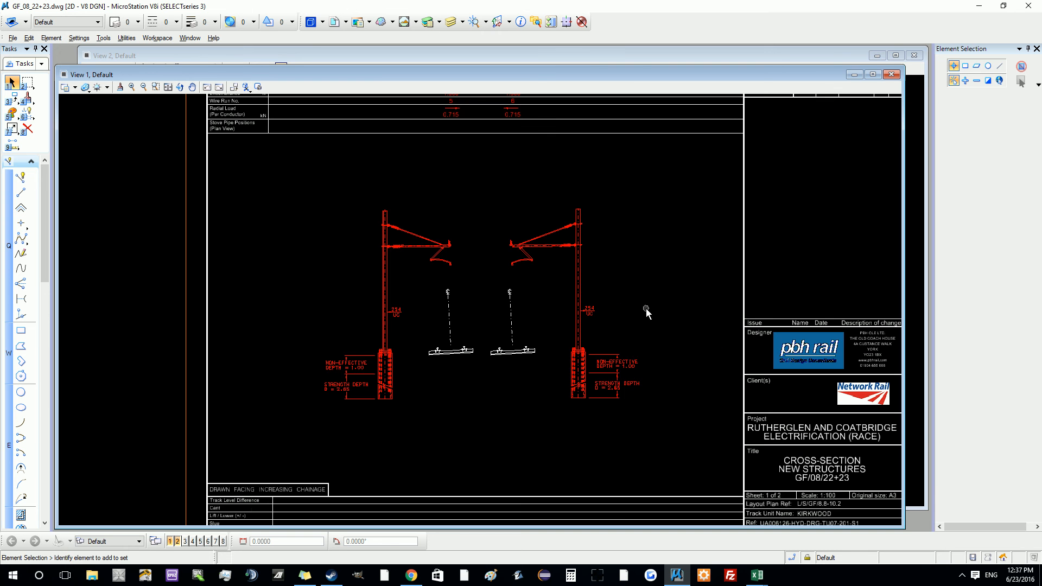
click(1033, 6)
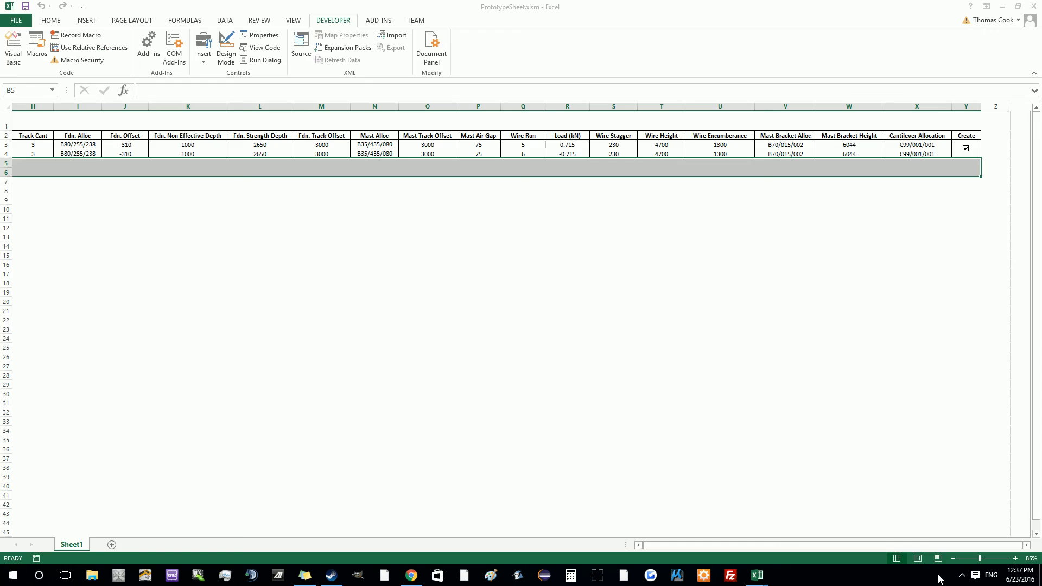